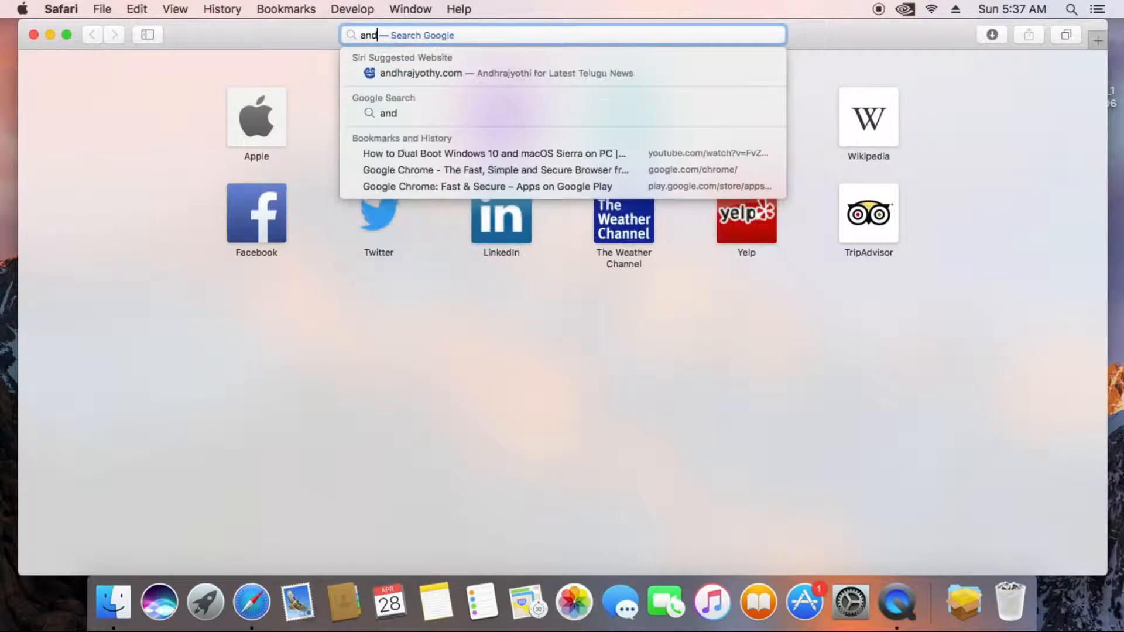
Search Google for "android studio" and open the Android Developers result for downloading Android Studio and SDK tools
{"action": "type", "text": "udio"}
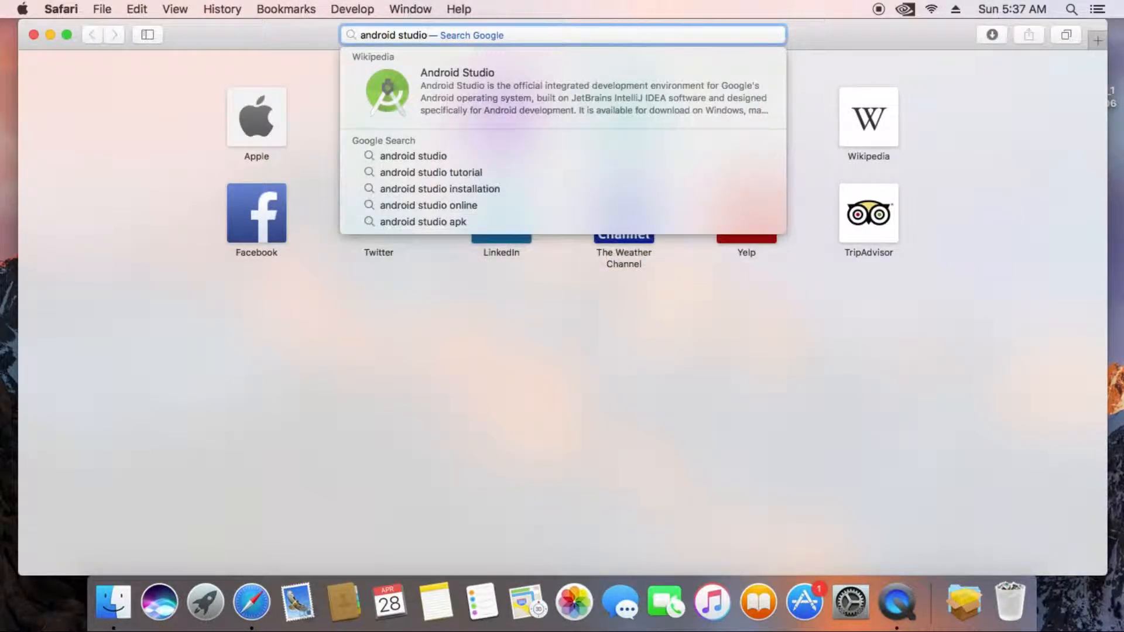
{"action": "key", "text": "Return"}
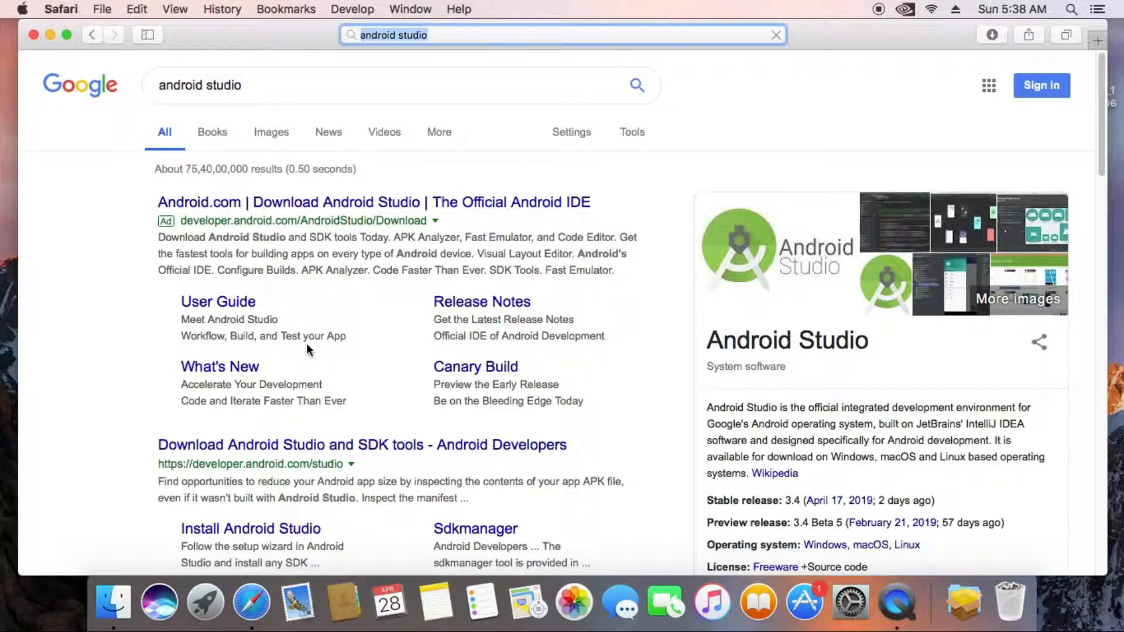
{"action": "left_click", "coordinate": [259, 444]}
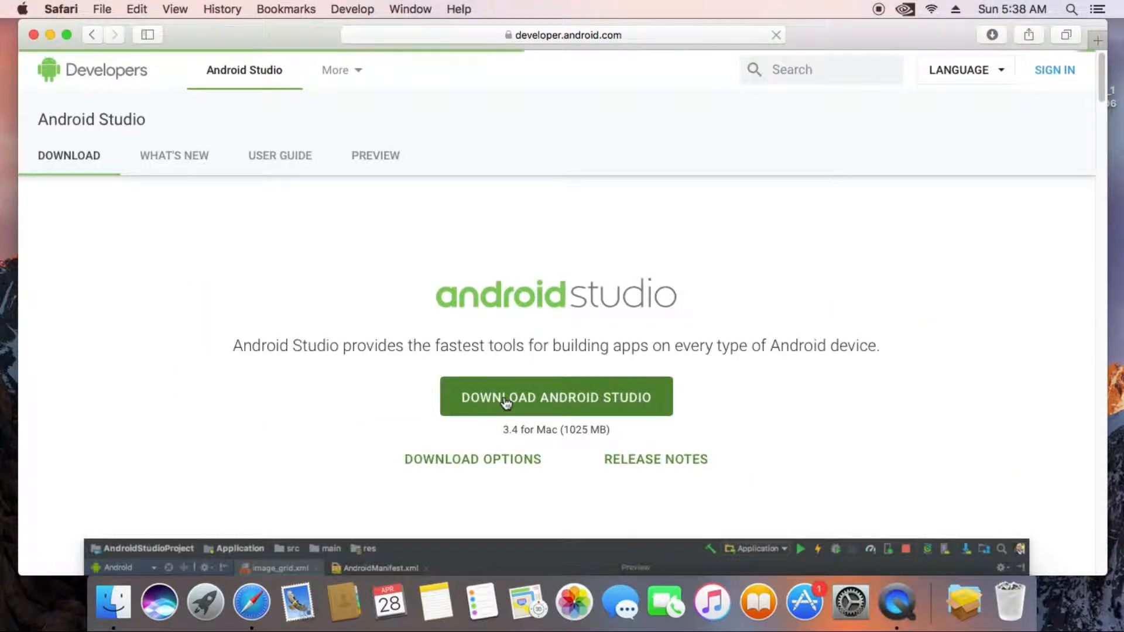
Examine the Android Studio page's feature sections, latest videos, news, package downloads table and the Mac download size
{"action": "scroll", "coordinate": [506, 401], "scroll_direction": "down", "scroll_amount": 6}
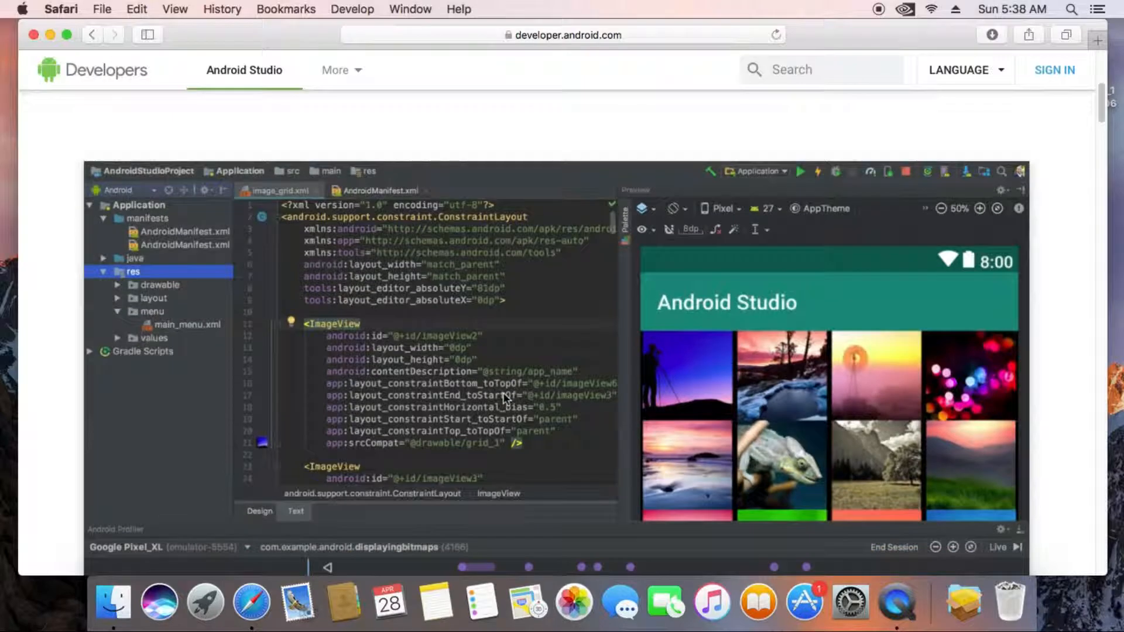
{"action": "scroll", "coordinate": [505, 396], "scroll_direction": "down", "scroll_amount": 7}
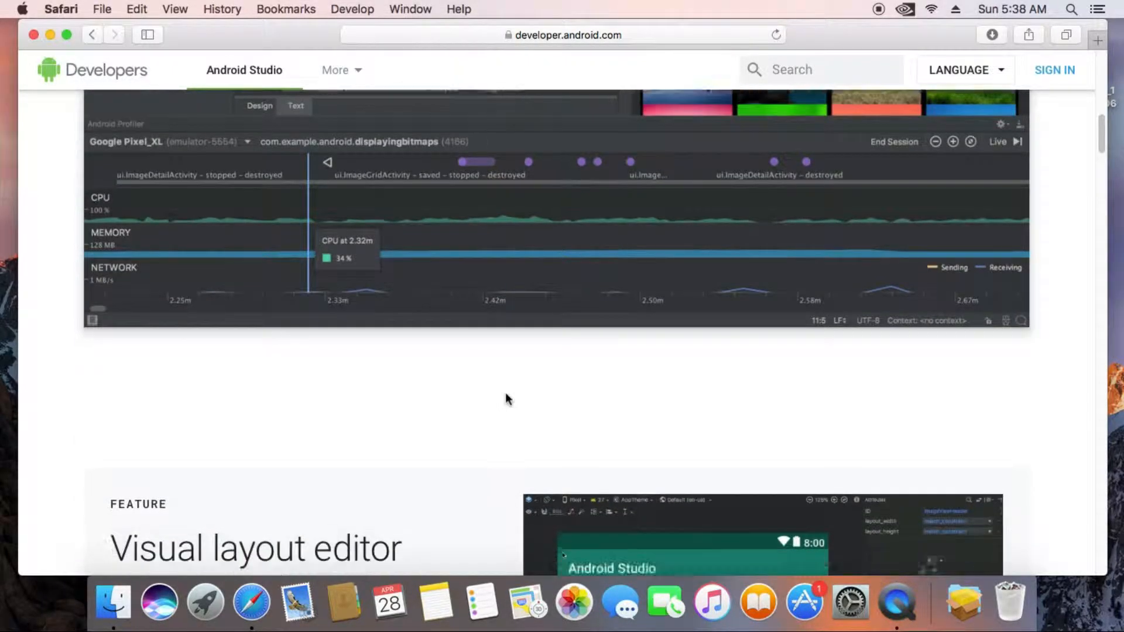
{"action": "scroll", "coordinate": [508, 399], "scroll_direction": "down", "scroll_amount": 7}
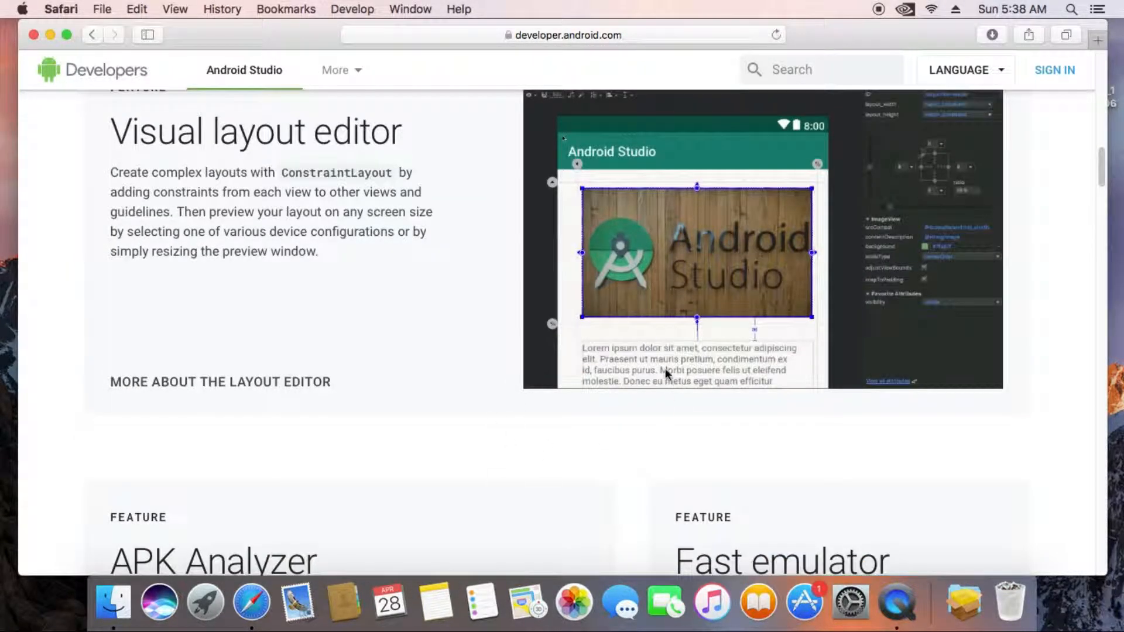
{"action": "scroll", "coordinate": [445, 473], "scroll_direction": "down", "scroll_amount": 6}
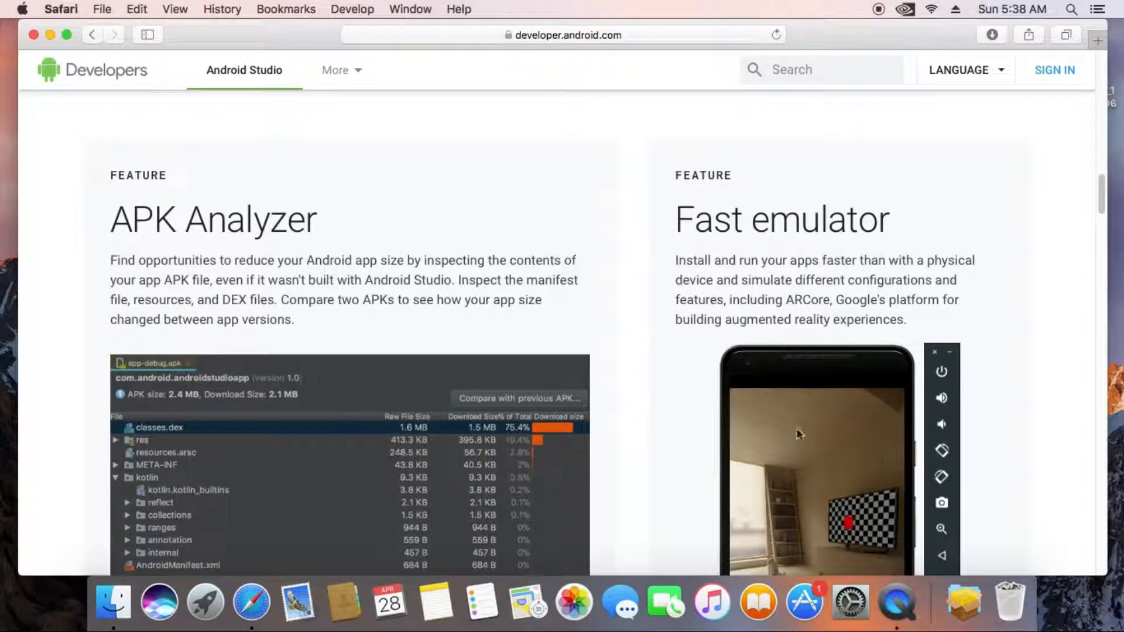
{"action": "scroll", "coordinate": [784, 439], "scroll_direction": "down", "scroll_amount": 8}
{"action": "scroll", "coordinate": [782, 382], "scroll_direction": "up", "scroll_amount": 6}
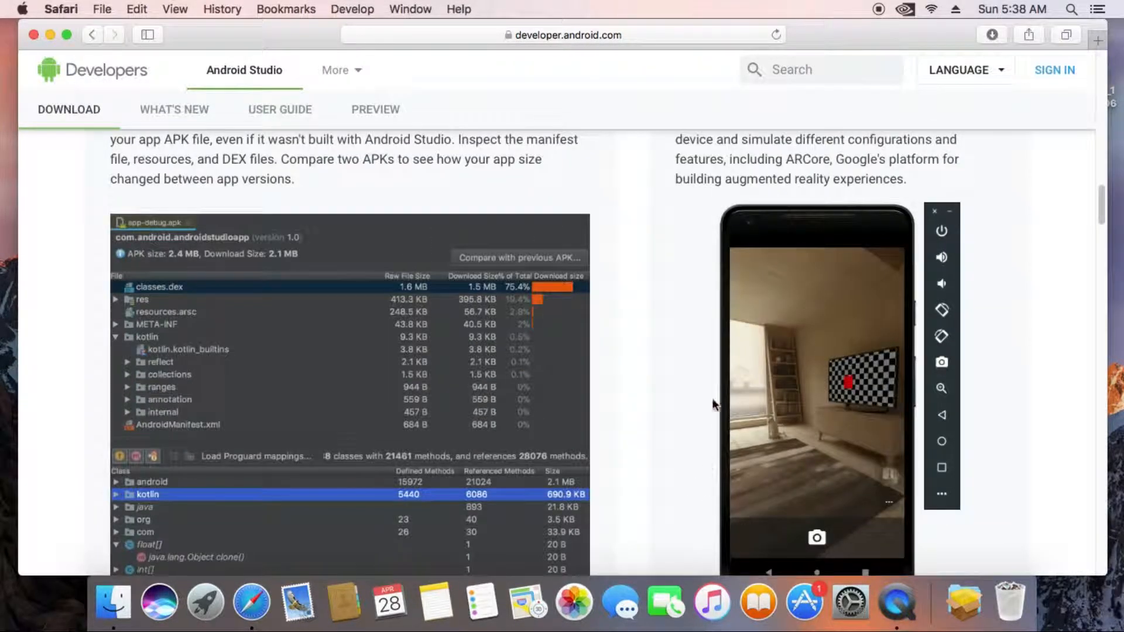
{"action": "scroll", "coordinate": [791, 375], "scroll_direction": "down", "scroll_amount": 10}
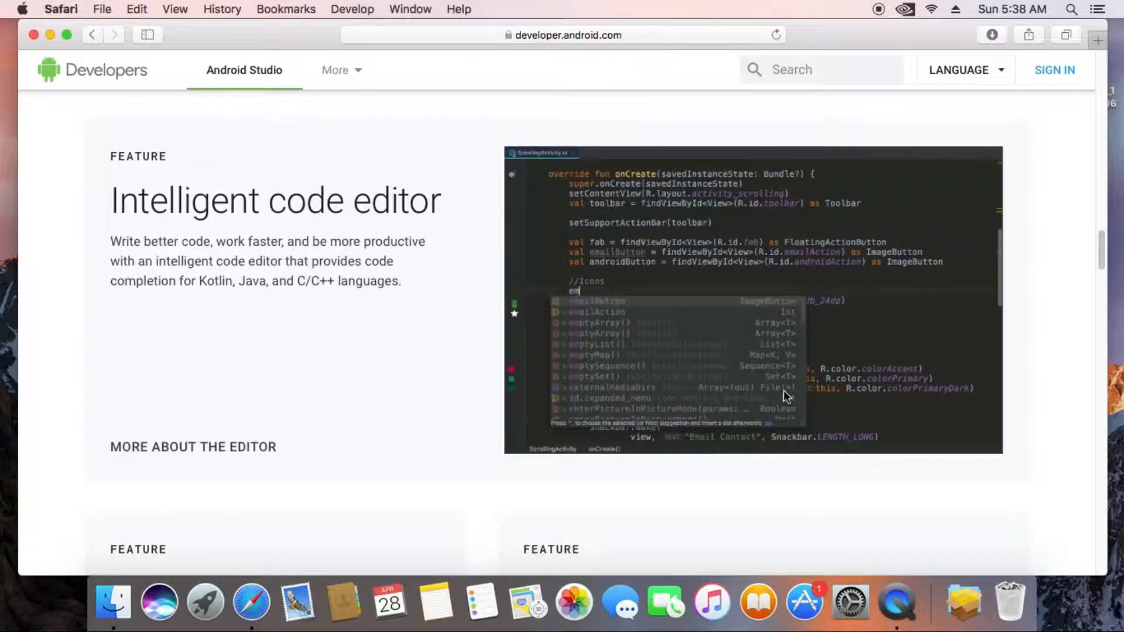
{"action": "scroll", "coordinate": [580, 421], "scroll_direction": "down", "scroll_amount": 3}
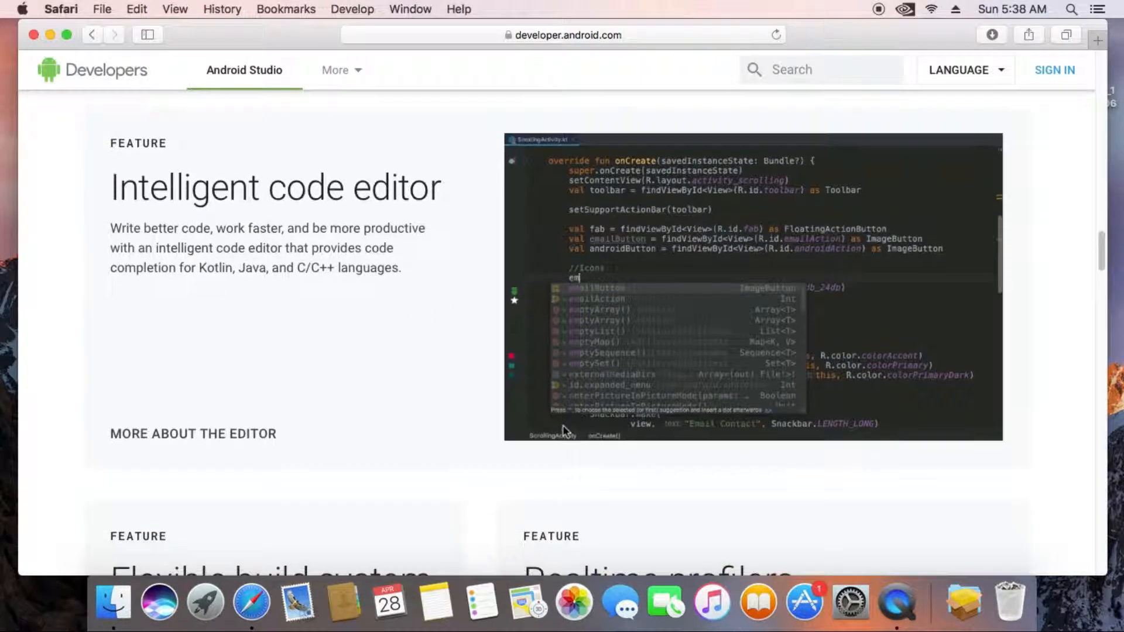
{"action": "scroll", "coordinate": [595, 446], "scroll_direction": "down", "scroll_amount": 8}
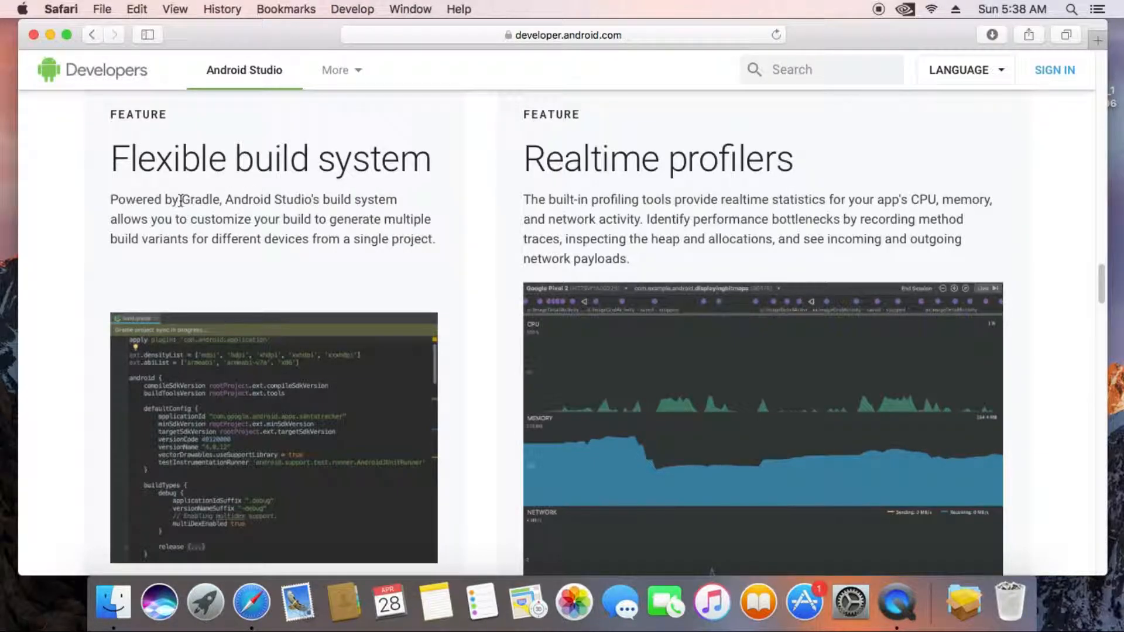
{"action": "left_click", "coordinate": [224, 205]}
{"action": "scroll", "coordinate": [459, 326], "scroll_direction": "down", "scroll_amount": 12}
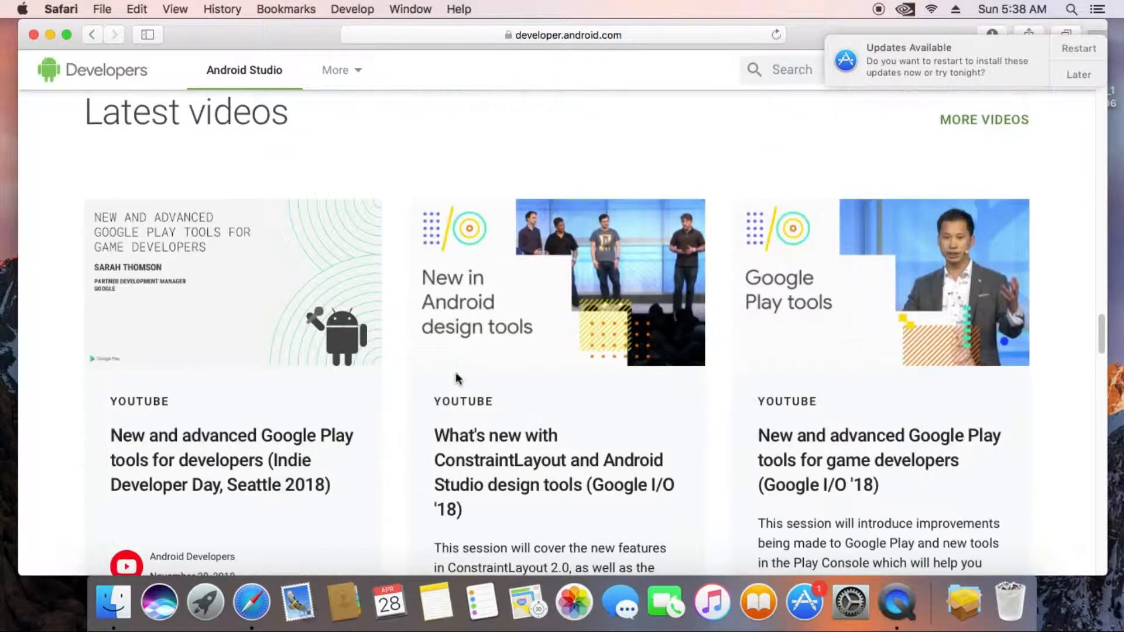
{"action": "scroll", "coordinate": [457, 378], "scroll_direction": "down", "scroll_amount": 3}
{"action": "scroll", "coordinate": [743, 395], "scroll_direction": "down", "scroll_amount": 2}
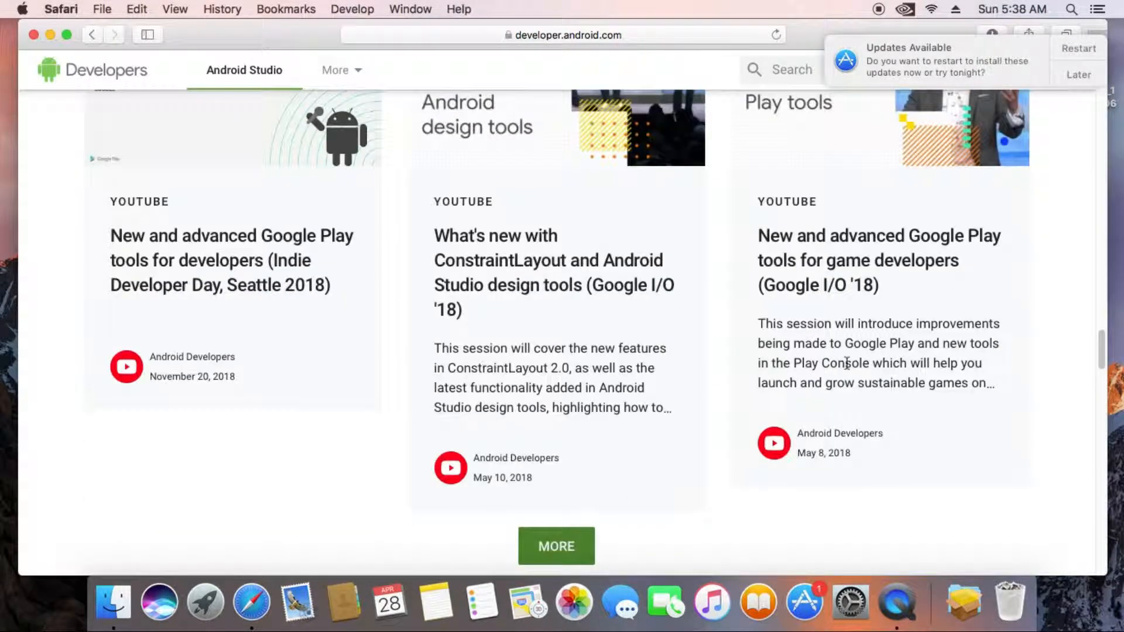
{"action": "scroll", "coordinate": [845, 363], "scroll_direction": "up", "scroll_amount": 4}
{"action": "scroll", "coordinate": [601, 404], "scroll_direction": "down", "scroll_amount": 10}
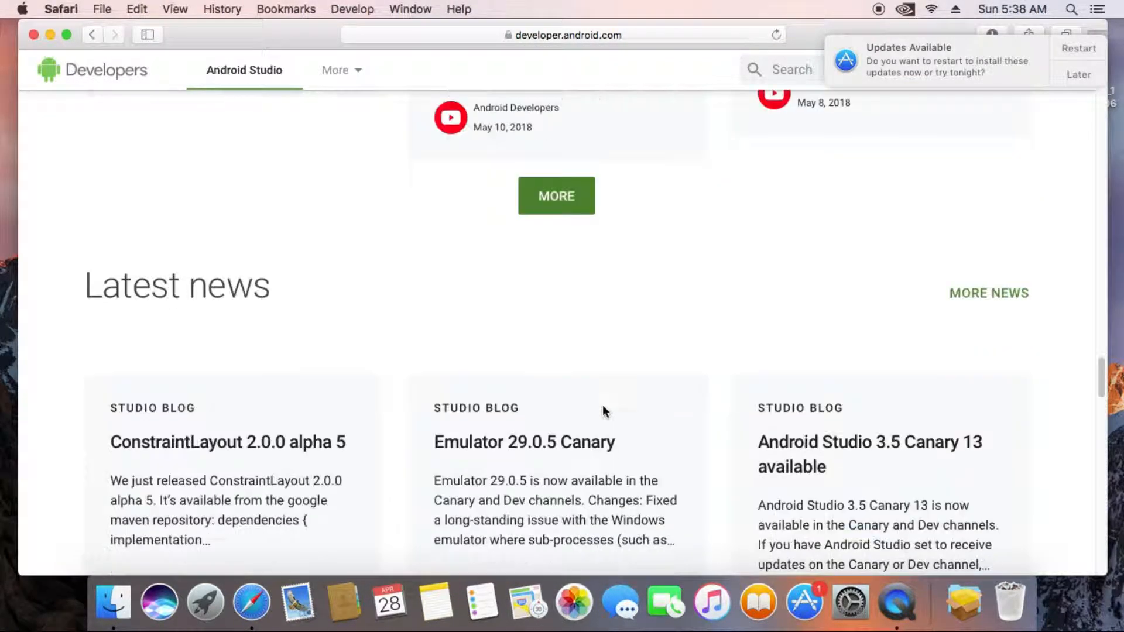
{"action": "scroll", "coordinate": [588, 364], "scroll_direction": "down", "scroll_amount": 5}
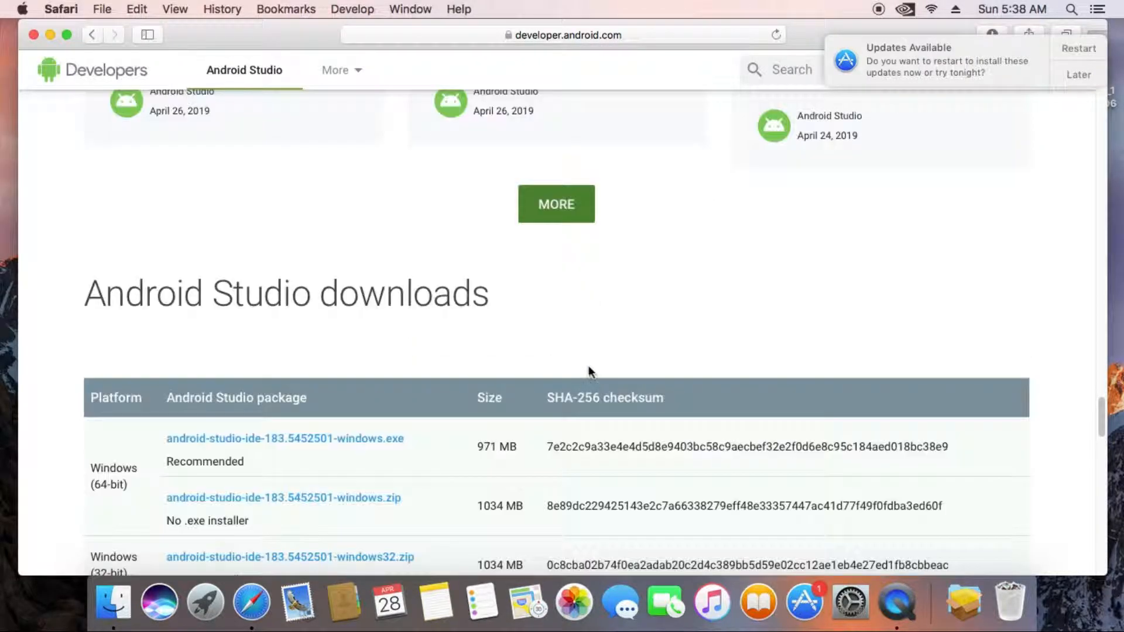
{"action": "scroll", "coordinate": [591, 370], "scroll_direction": "up", "scroll_amount": 10}
{"action": "scroll", "coordinate": [593, 370], "scroll_direction": "down", "scroll_amount": 6}
{"action": "scroll", "coordinate": [594, 369], "scroll_direction": "up", "scroll_amount": 15}
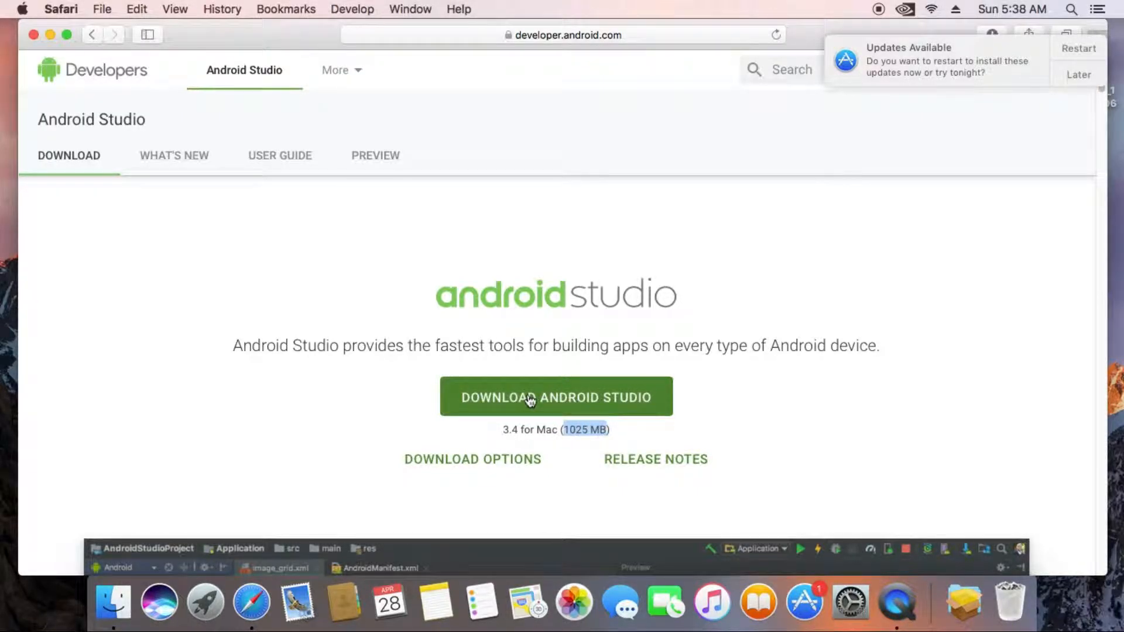
Start the Android Studio download for Mac, reviewing and agreeing to the terms and conditions
{"action": "left_click", "coordinate": [531, 400]}
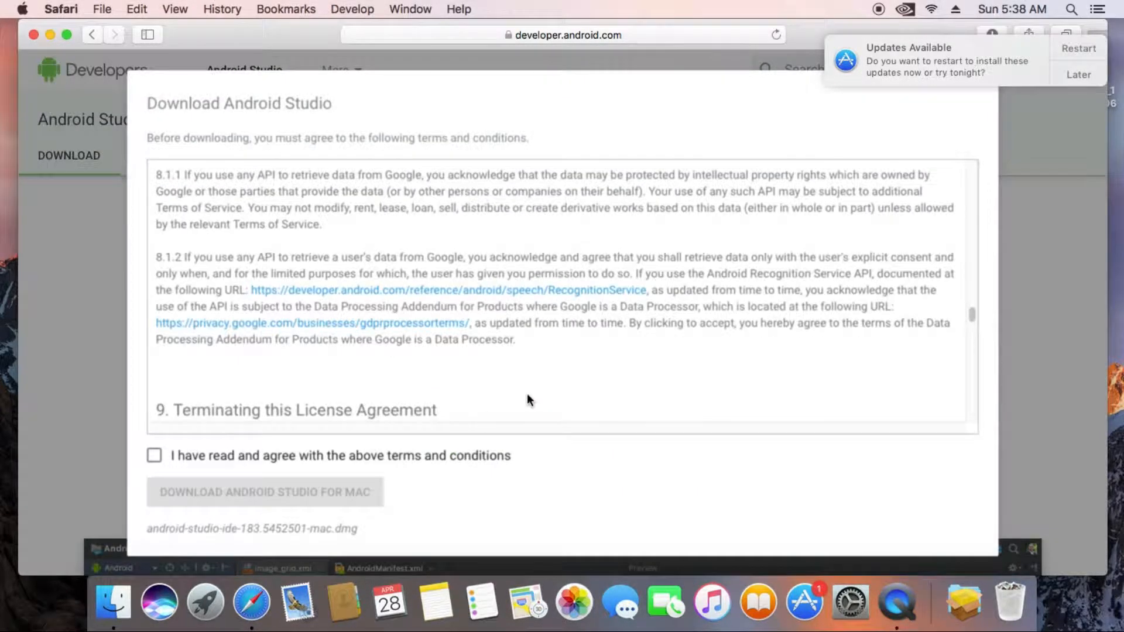
{"action": "left_click", "coordinate": [256, 462]}
{"action": "scroll", "coordinate": [336, 362], "scroll_direction": "down", "scroll_amount": 15}
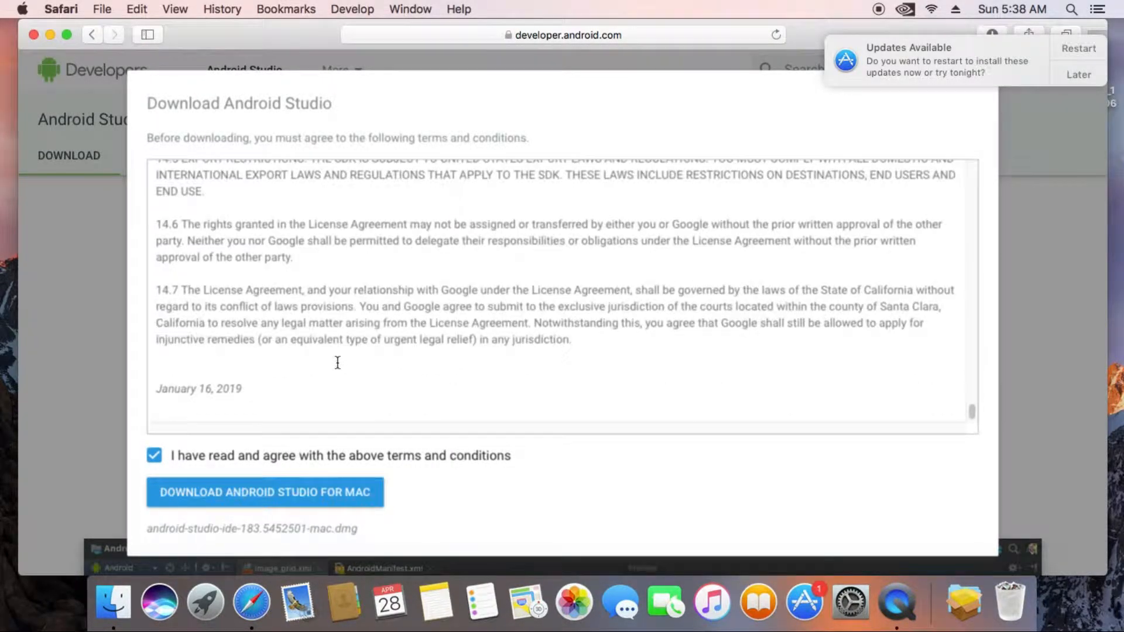
{"action": "scroll", "coordinate": [337, 362], "scroll_direction": "up", "scroll_amount": 20}
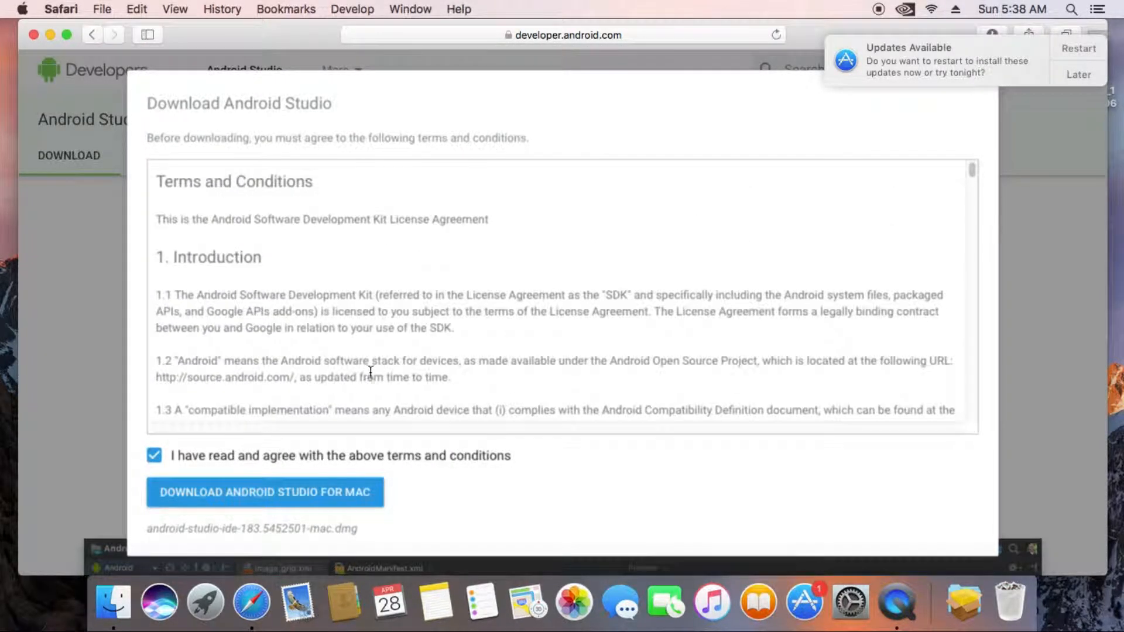
{"action": "left_click", "coordinate": [320, 497]}
Postpone the available system updates until a reminder tomorrow and decline turning on automatic updates
{"action": "left_click", "coordinate": [1077, 74]}
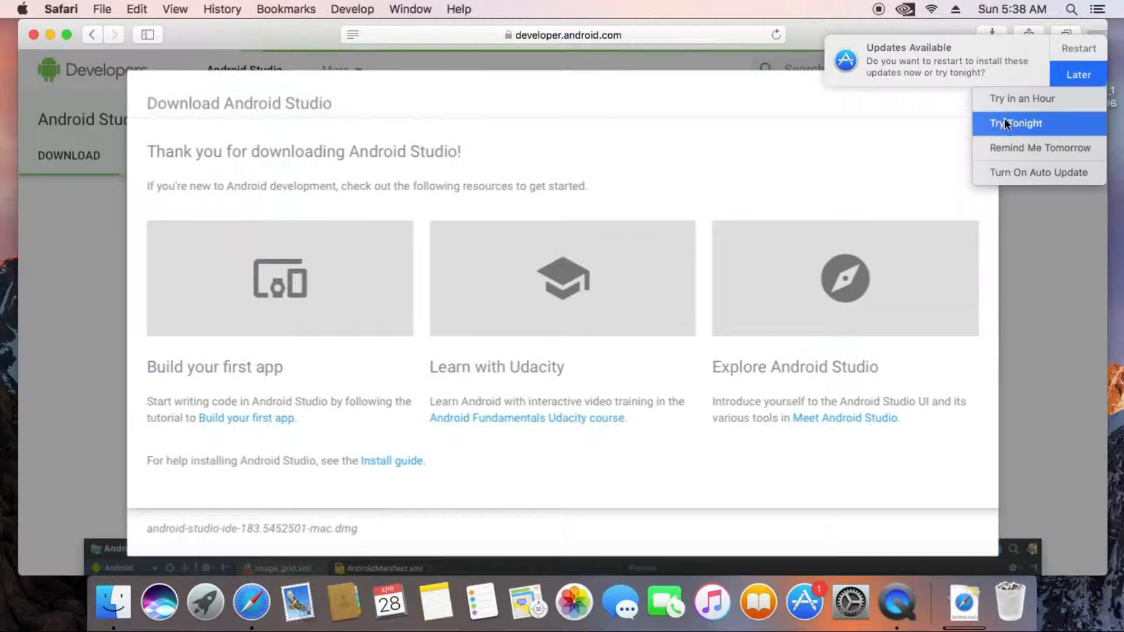
{"action": "left_click", "coordinate": [1004, 146]}
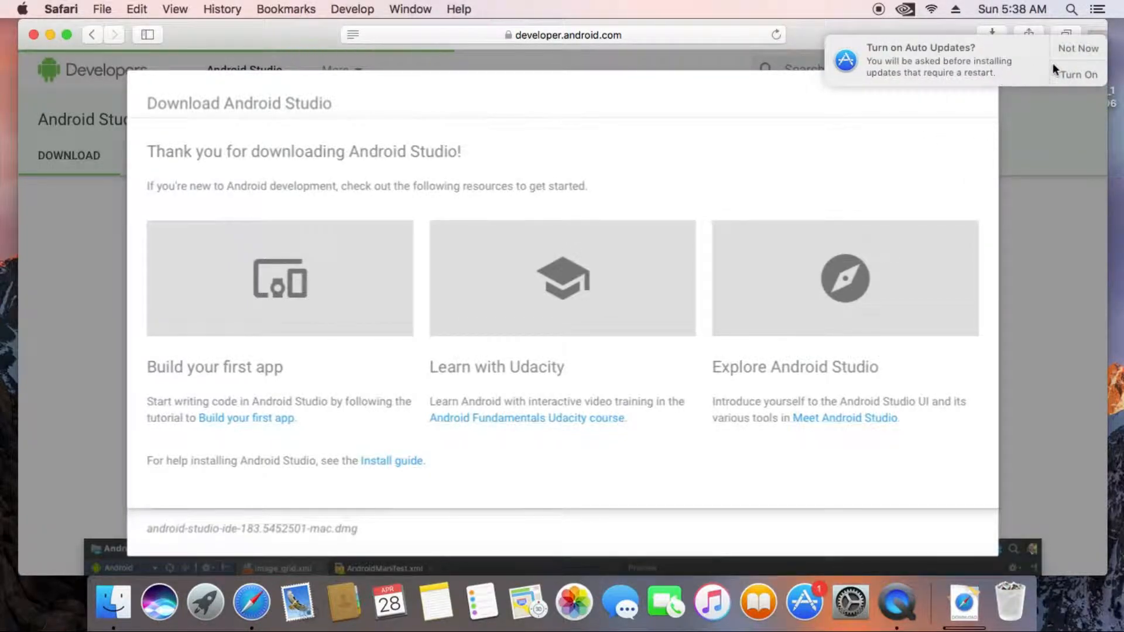
{"action": "left_click", "coordinate": [1074, 50]}
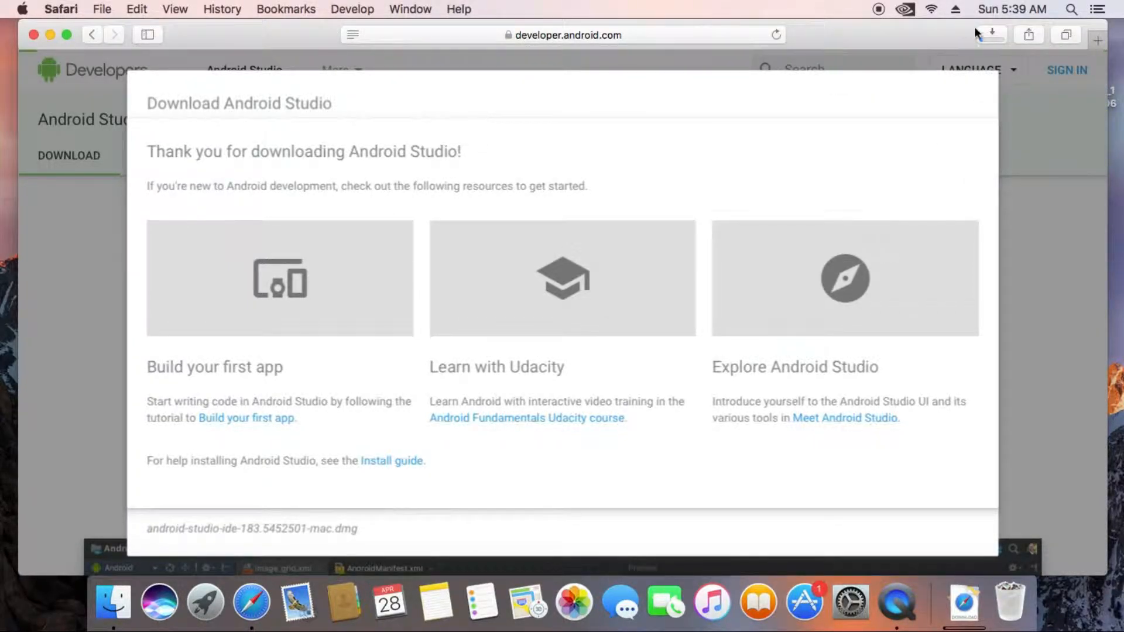
Open the downloaded android-studio-ide-183.5452501-mac.dmg, skipping its verification, and close the browser window
{"action": "left_click", "coordinate": [989, 34]}
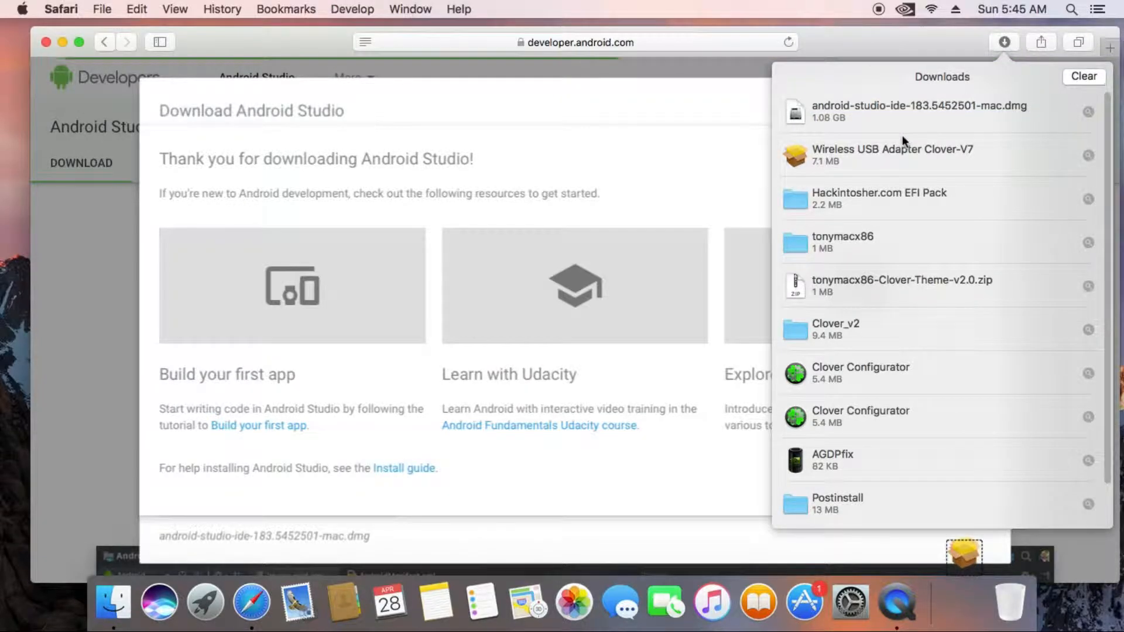
{"action": "double_click", "coordinate": [901, 111]}
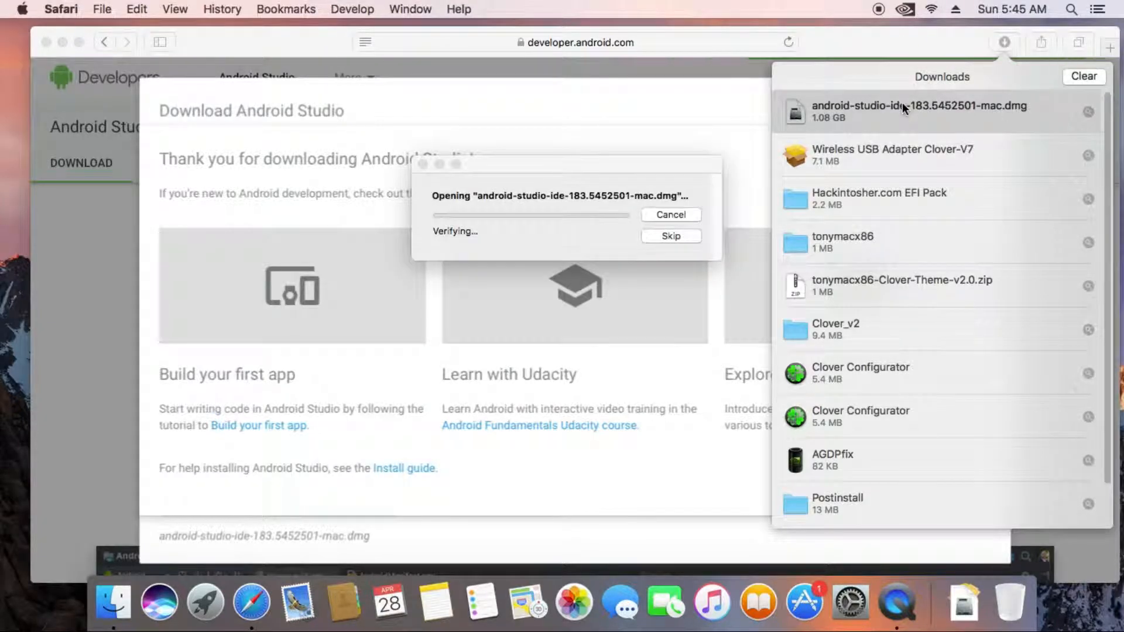
{"action": "left_click", "coordinate": [675, 240]}
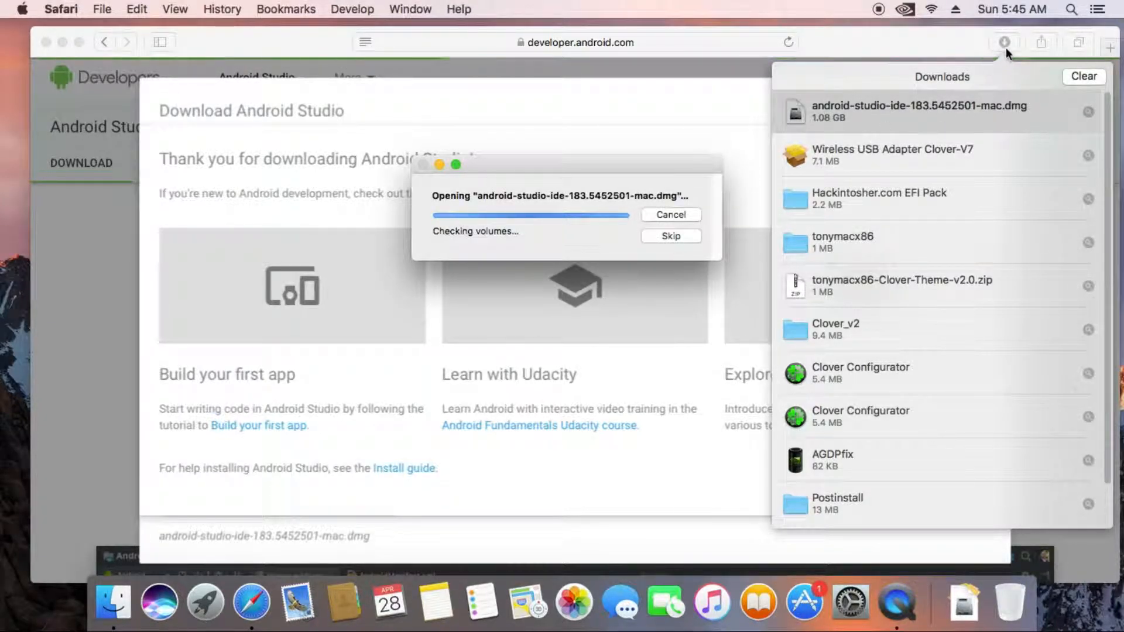
{"action": "left_click", "coordinate": [1004, 44]}
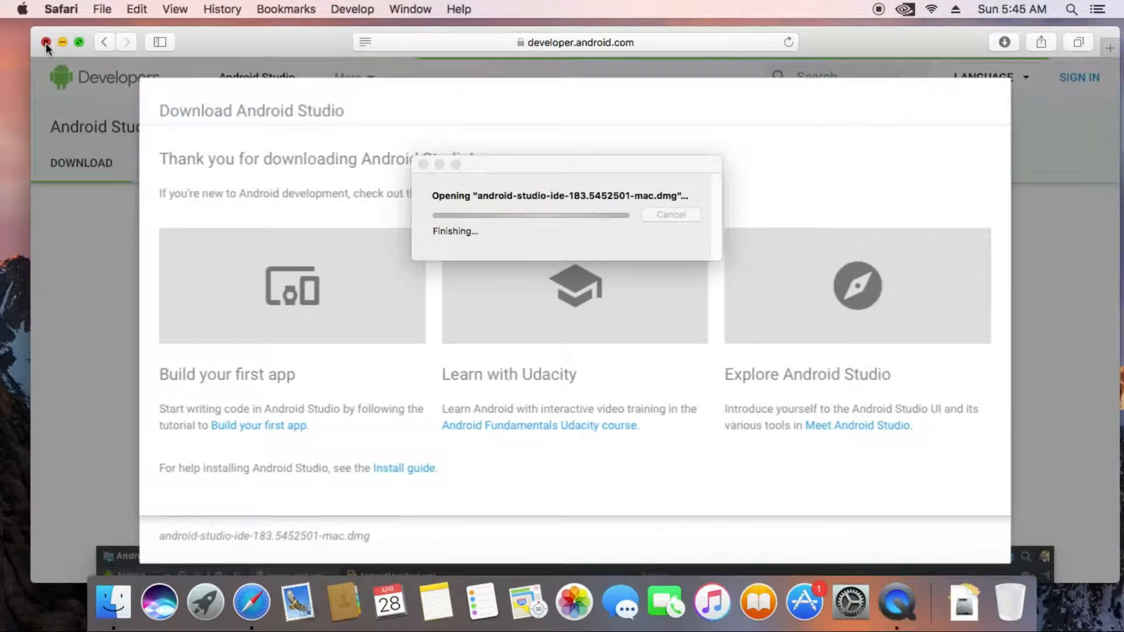
{"action": "left_click", "coordinate": [46, 43]}
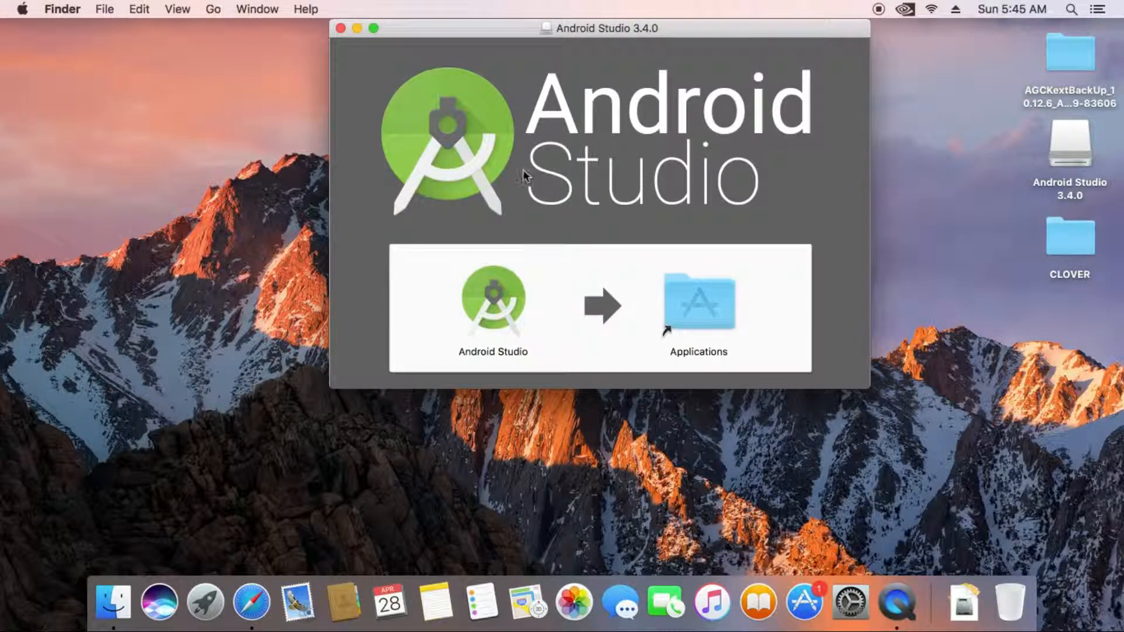
Install Android Studio by copying it from the disk image into the Applications folder, and close the installer window
{"action": "left_click", "coordinate": [484, 311]}
{"action": "left_click_drag", "start_coordinate": [494, 305], "coordinate": [696, 297]}
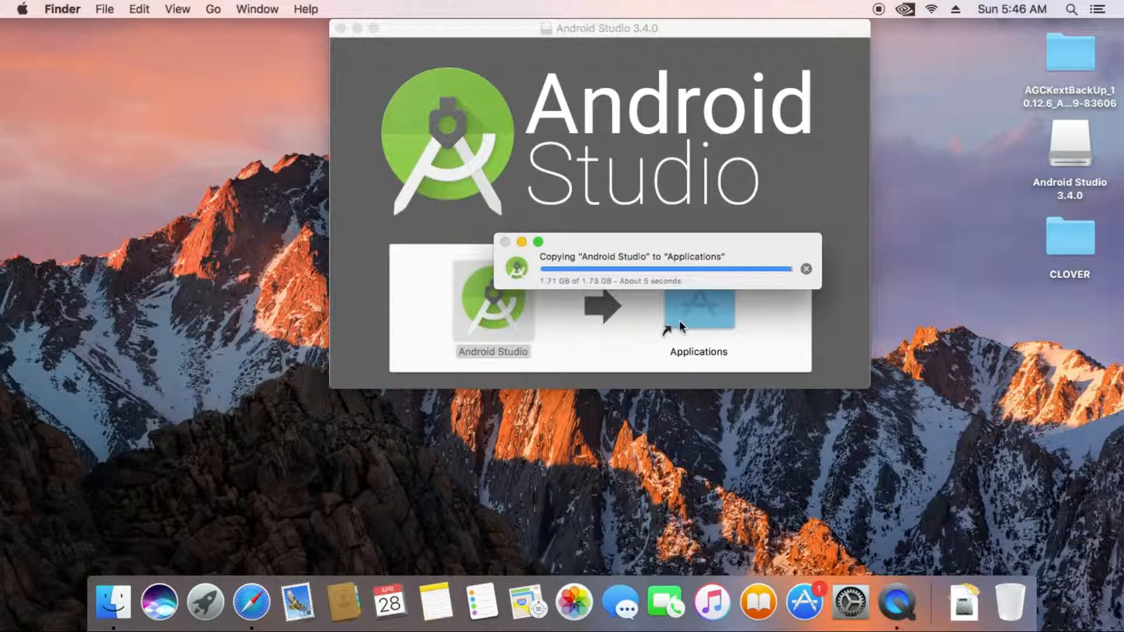
{"action": "left_click", "coordinate": [340, 29]}
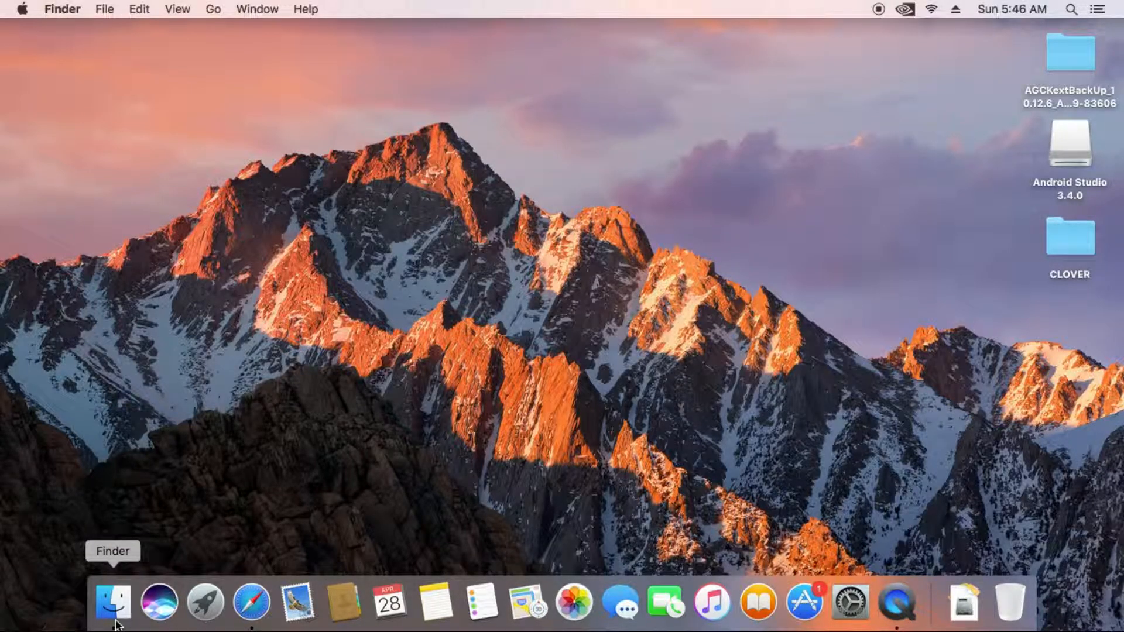
{"action": "key", "text": "super+space"}
{"action": "type", "text": "Android Studio"}
{"action": "left_click", "coordinate": [24, 494]}
Open the Applications folder in Finder and launch Android Studio from it
{"action": "left_click", "coordinate": [111, 607]}
{"action": "left_click", "coordinate": [300, 189]}
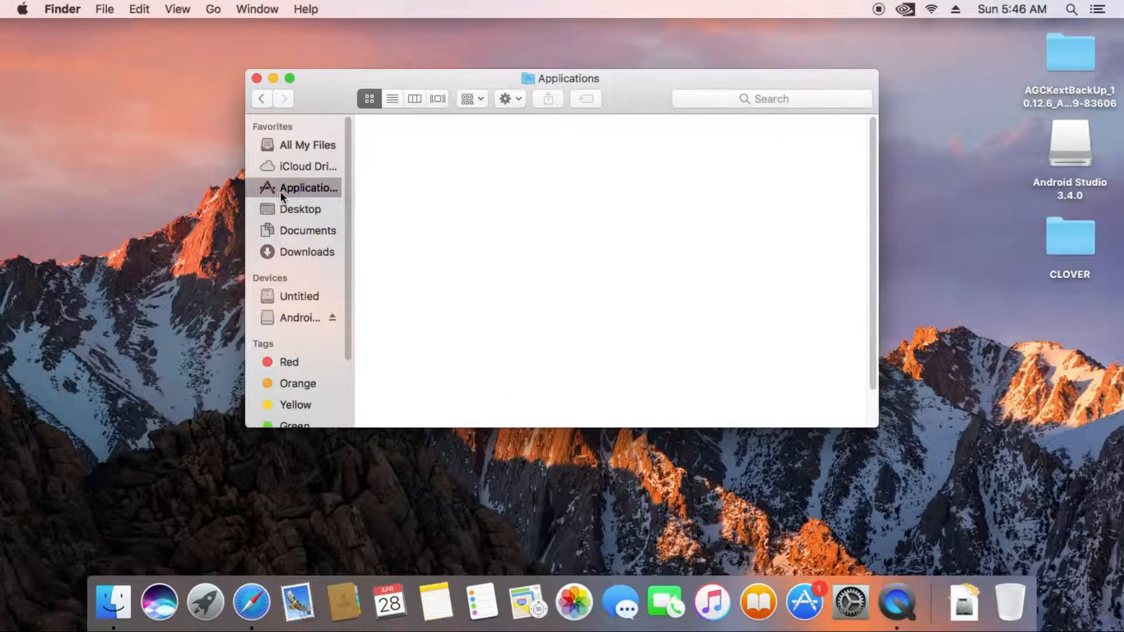
{"action": "double_click", "coordinate": [411, 153]}
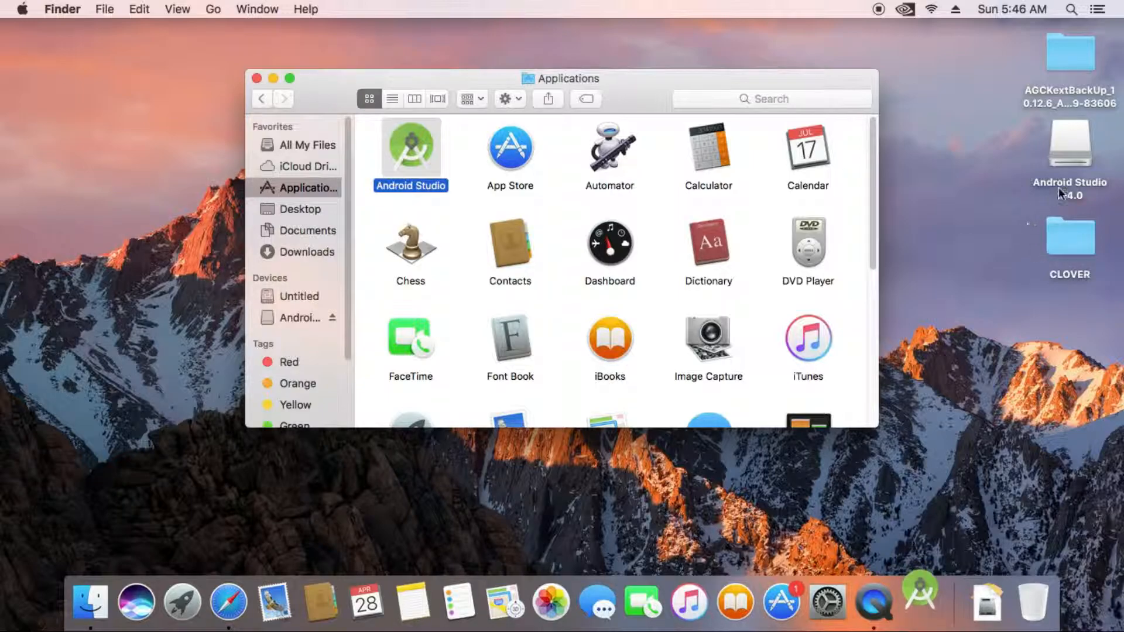
Eject the mounted Android Studio 3.4.0 disk image from the desktop
{"action": "left_click_drag", "start_coordinate": [1063, 150], "coordinate": [1025, 600]}
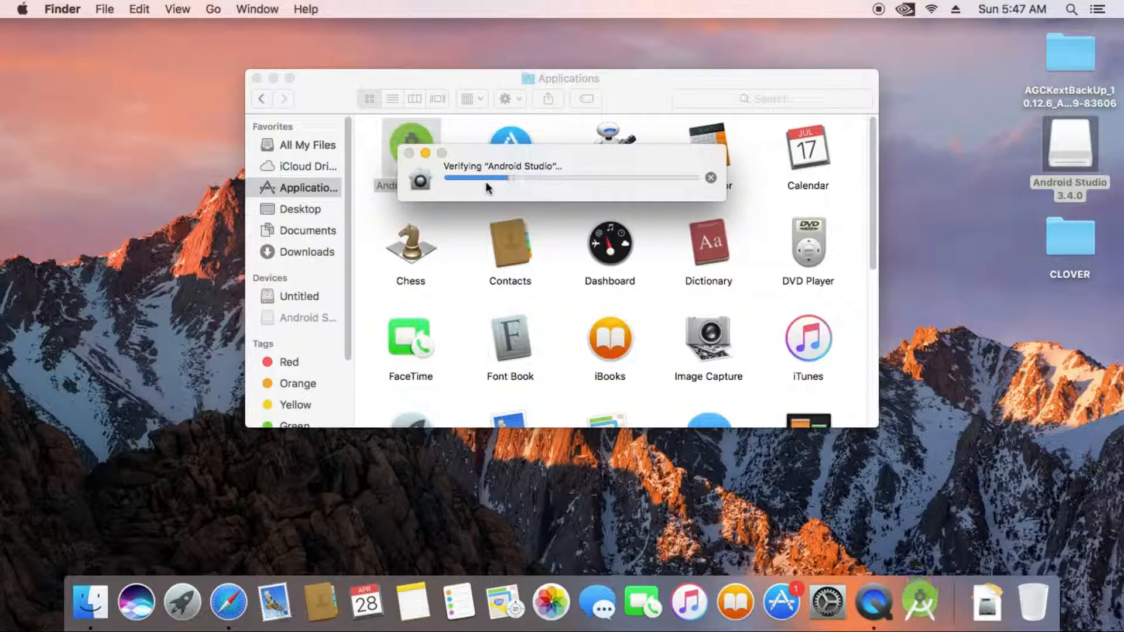
{"action": "left_click", "coordinate": [1050, 178]}
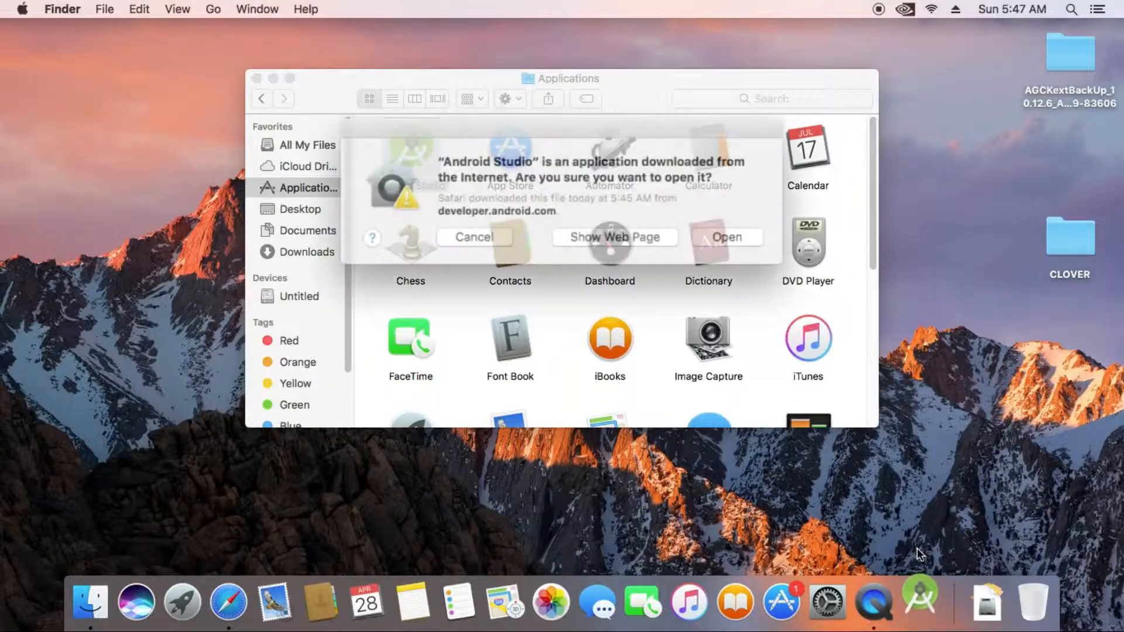
Confirm opening Android Studio as an application downloaded from the Internet, and close the Applications window
{"action": "left_click", "coordinate": [710, 233]}
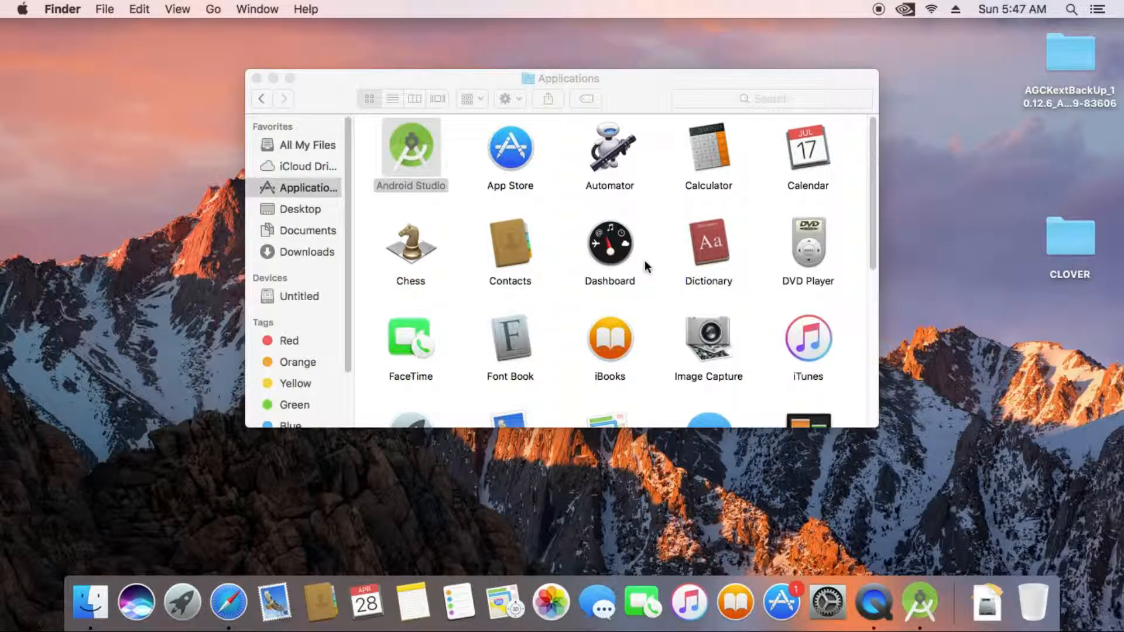
{"action": "left_click", "coordinate": [258, 78]}
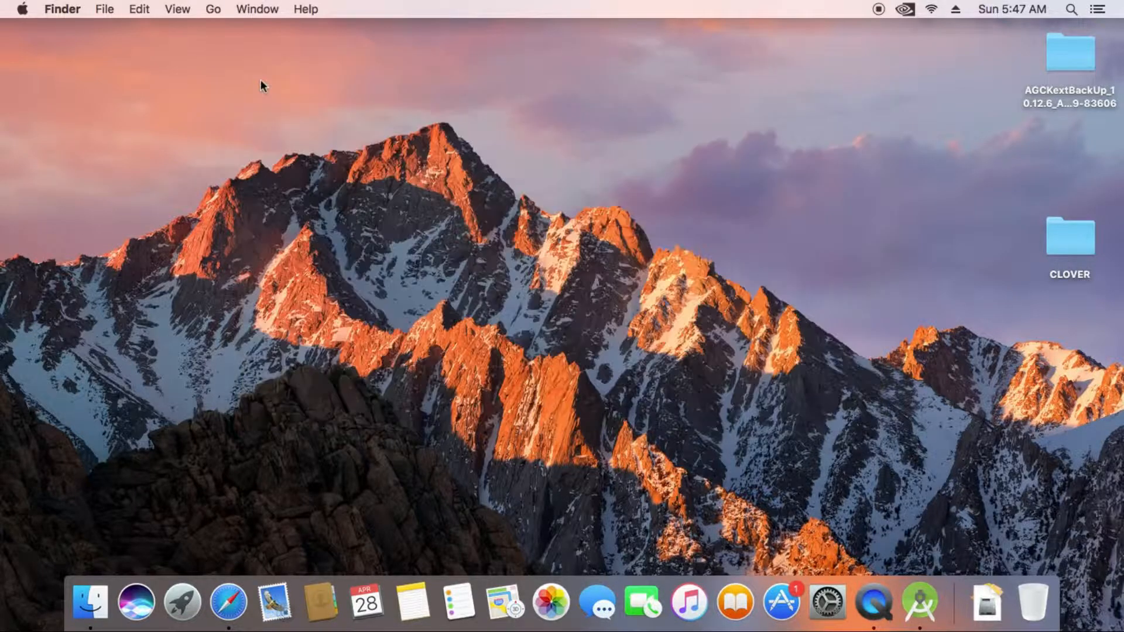
Bring Android Studio to the front, skip importing previous settings and agree to send usage statistics to Google
{"action": "left_click", "coordinate": [920, 602]}
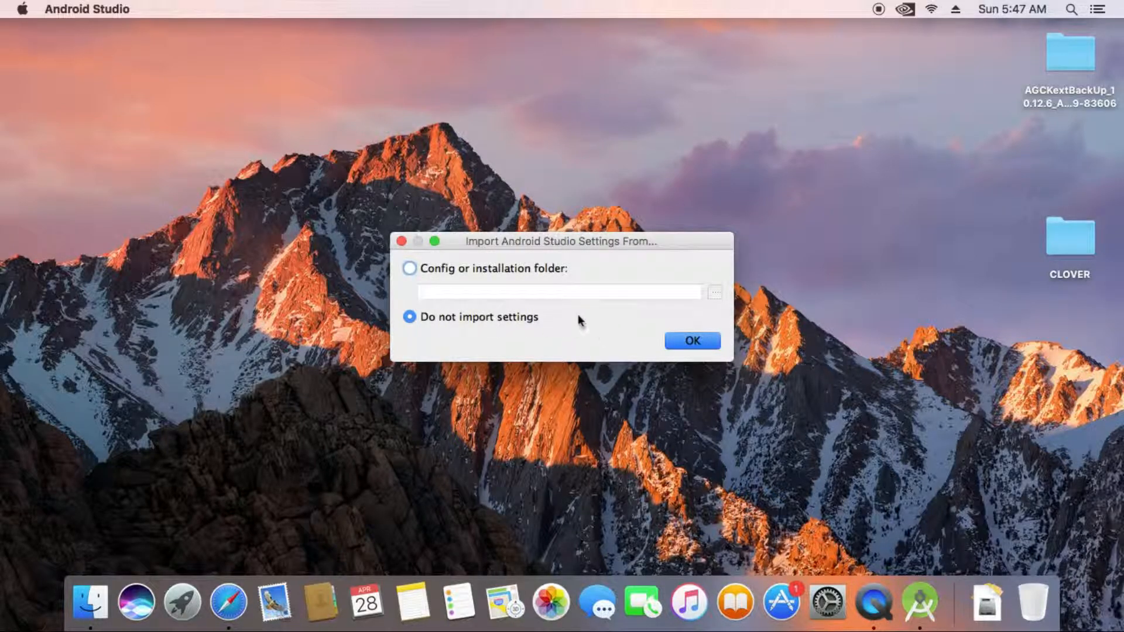
{"action": "left_click", "coordinate": [682, 346]}
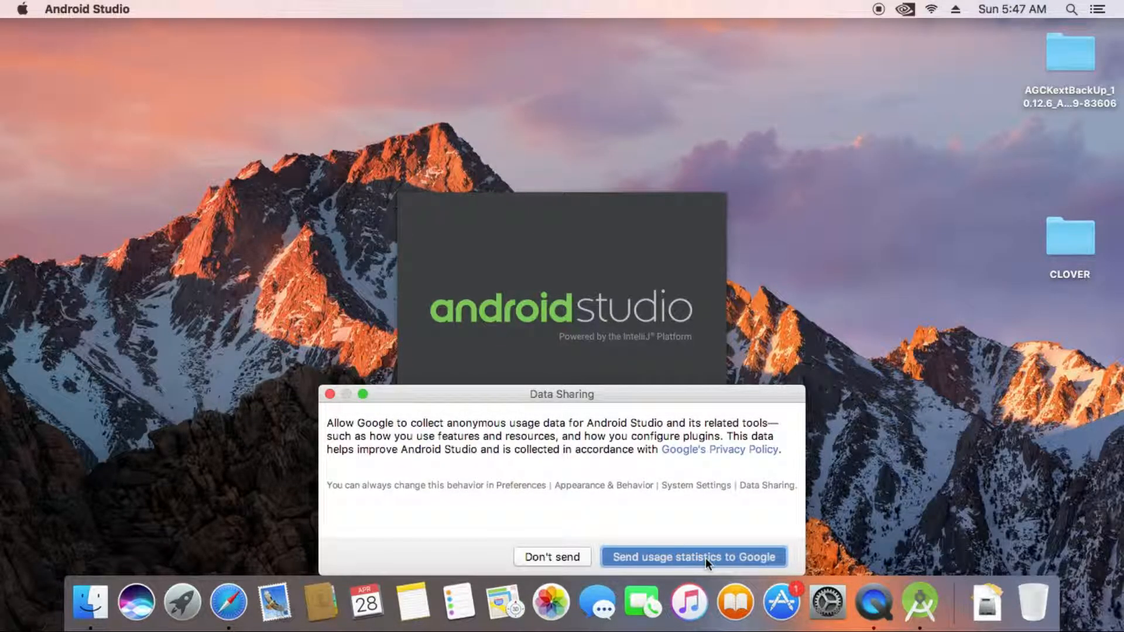
{"action": "left_click", "coordinate": [705, 557]}
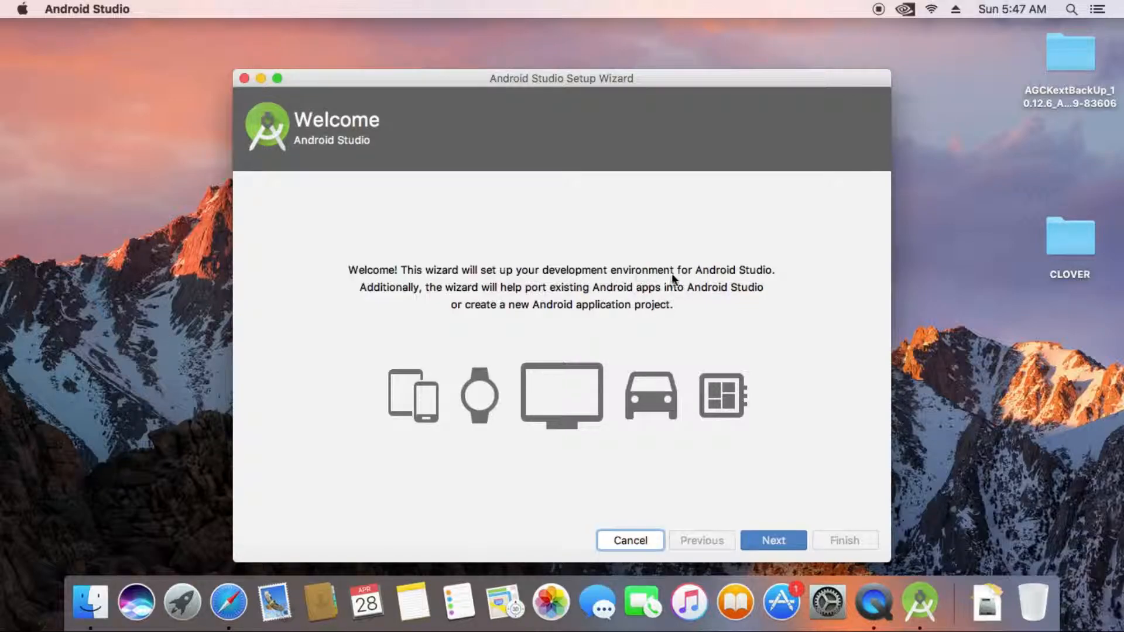
Configure a Custom installation in the setup wizard with the Light UI theme and the preselected SDK components
{"action": "left_click", "coordinate": [765, 538]}
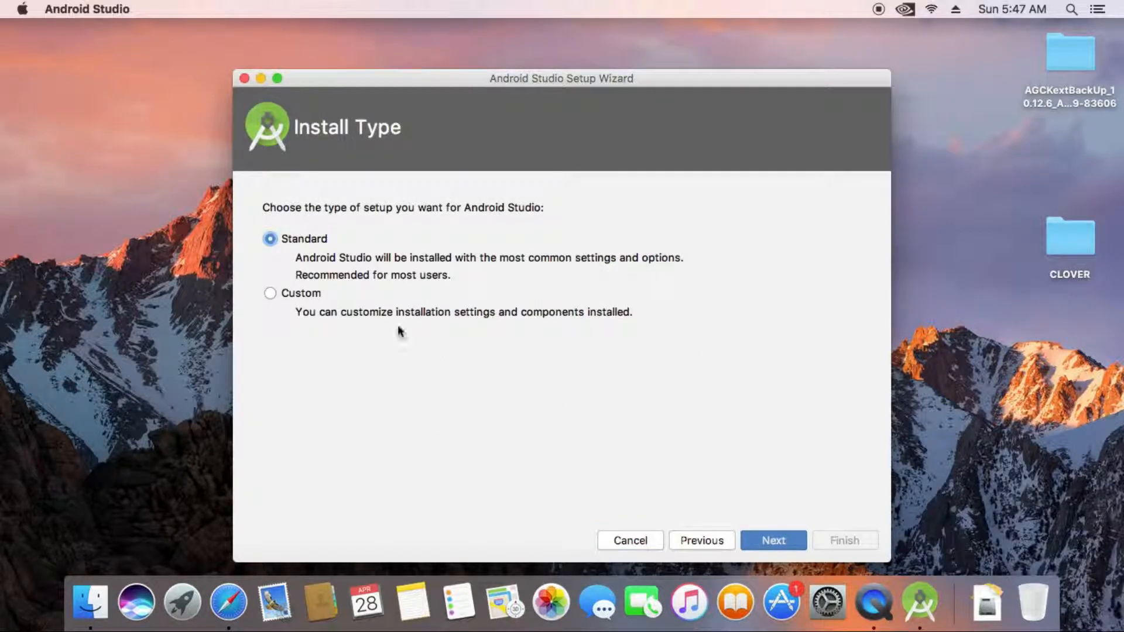
{"action": "left_click", "coordinate": [308, 292]}
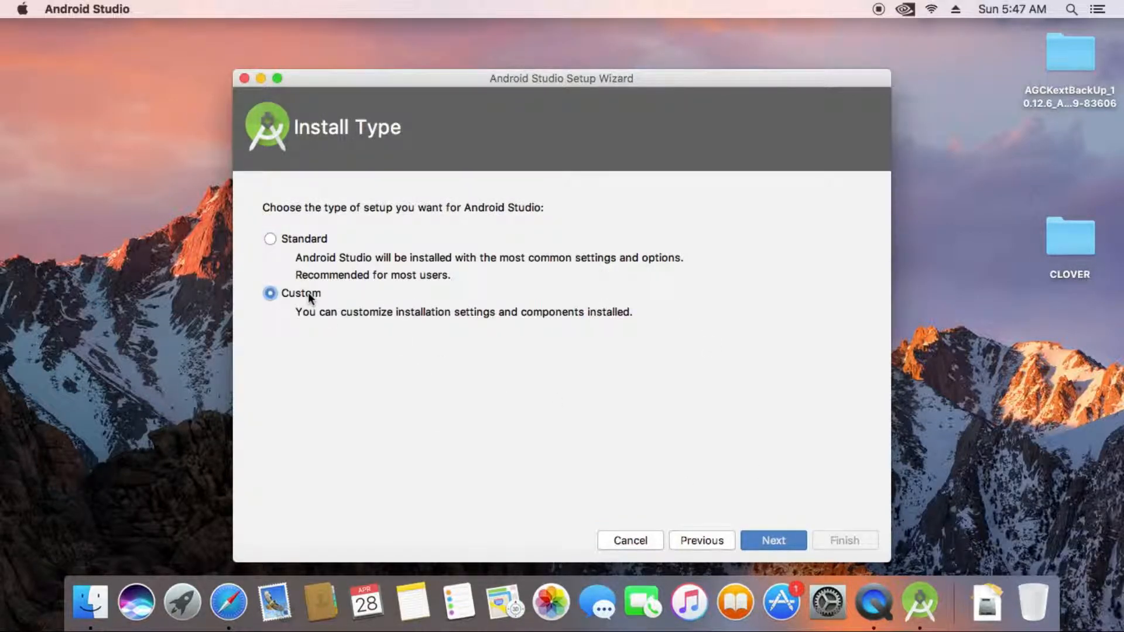
{"action": "left_click", "coordinate": [761, 539]}
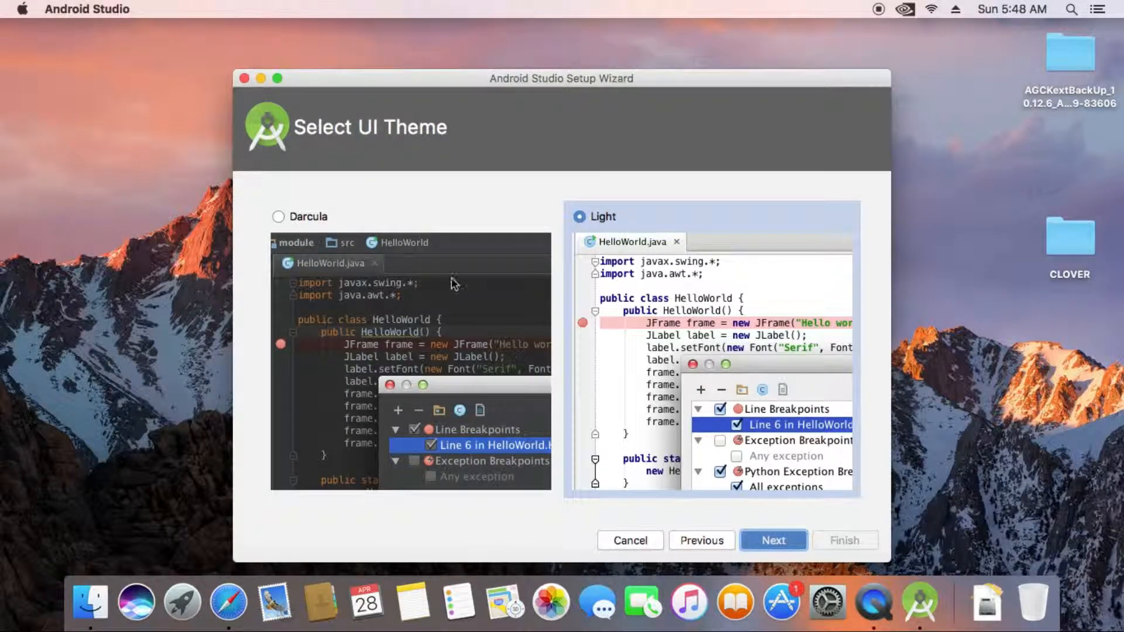
{"action": "left_click", "coordinate": [774, 535]}
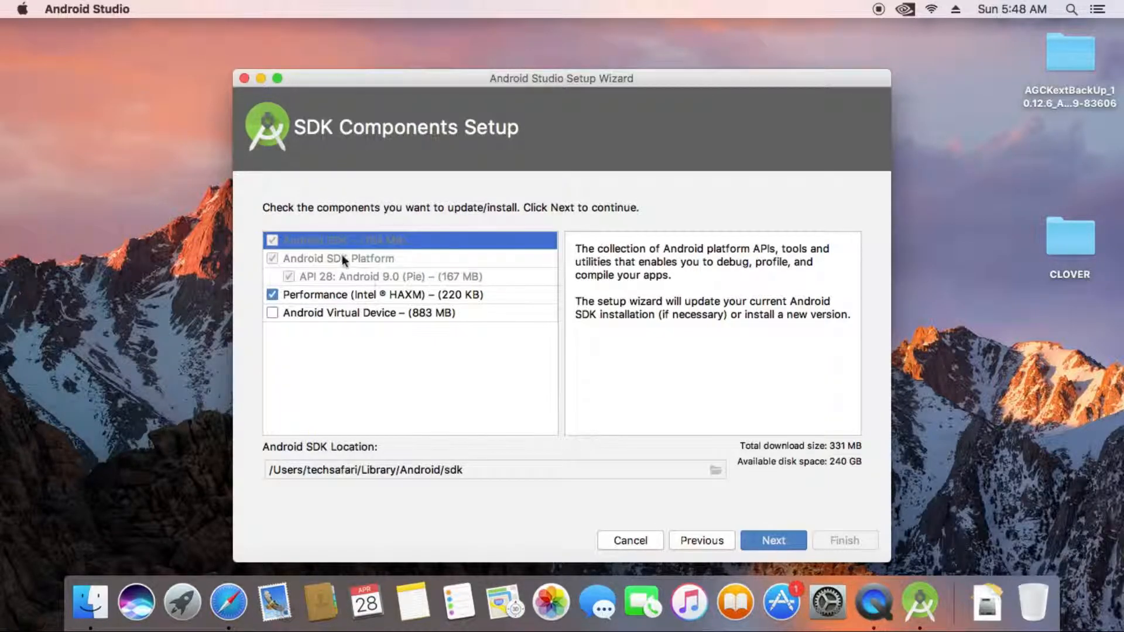
{"action": "left_click", "coordinate": [775, 542]}
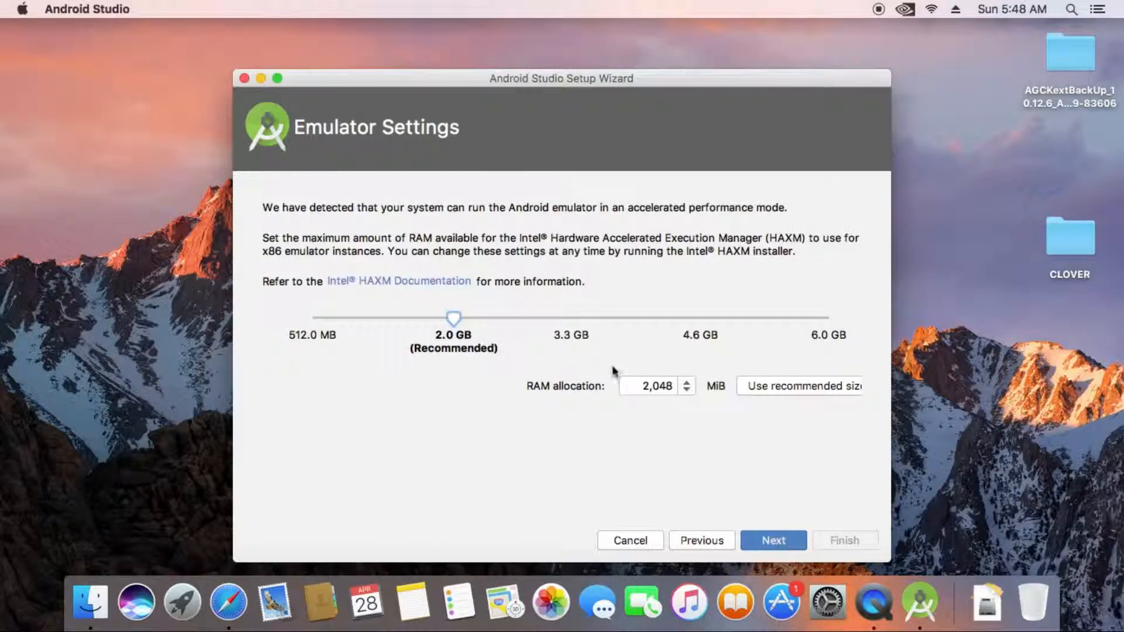
Raise the emulator RAM allocation to about 3,456 MiB, and switch to Calculator to multiply 3.5 by 1024
{"action": "left_click_drag", "start_coordinate": [455, 317], "coordinate": [585, 317]}
{"action": "key", "text": "super+space"}
{"action": "type", "text": "c"}
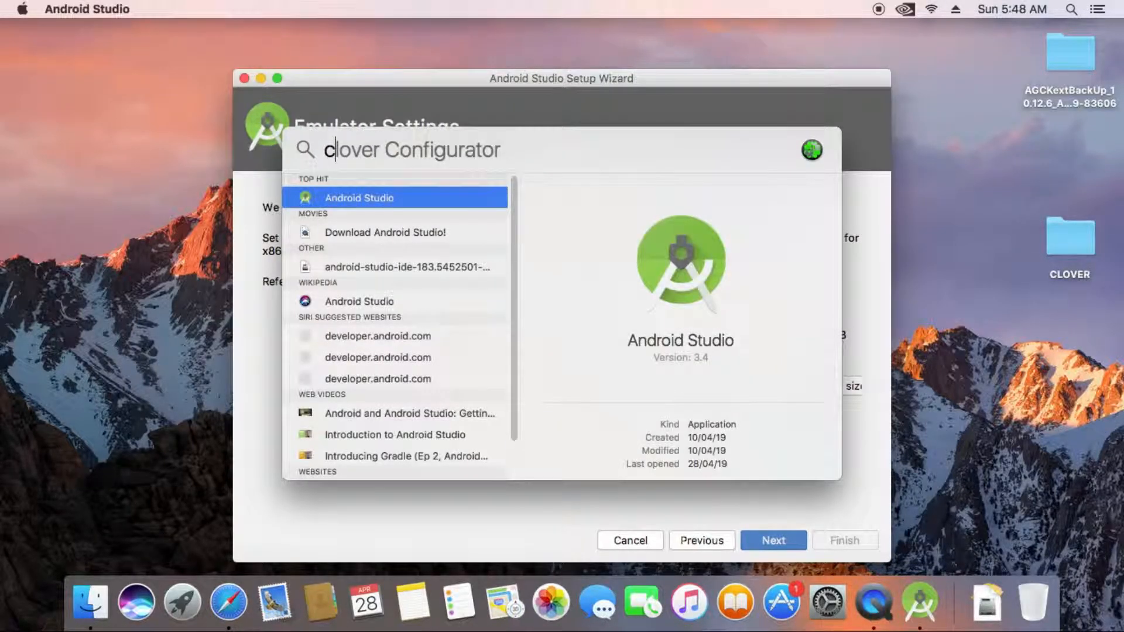
{"action": "type", "text": "alc"}
{"action": "key", "text": "Return"}
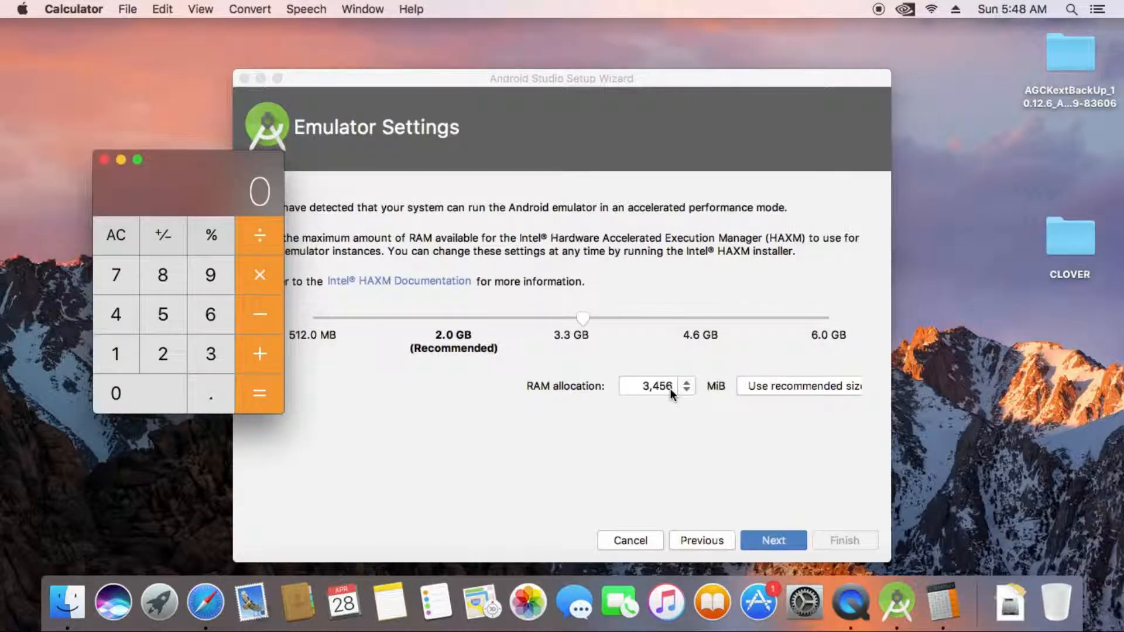
{"action": "key", "text": "3"}
{"action": "key", "text": "period"}
{"action": "key", "text": "5"}
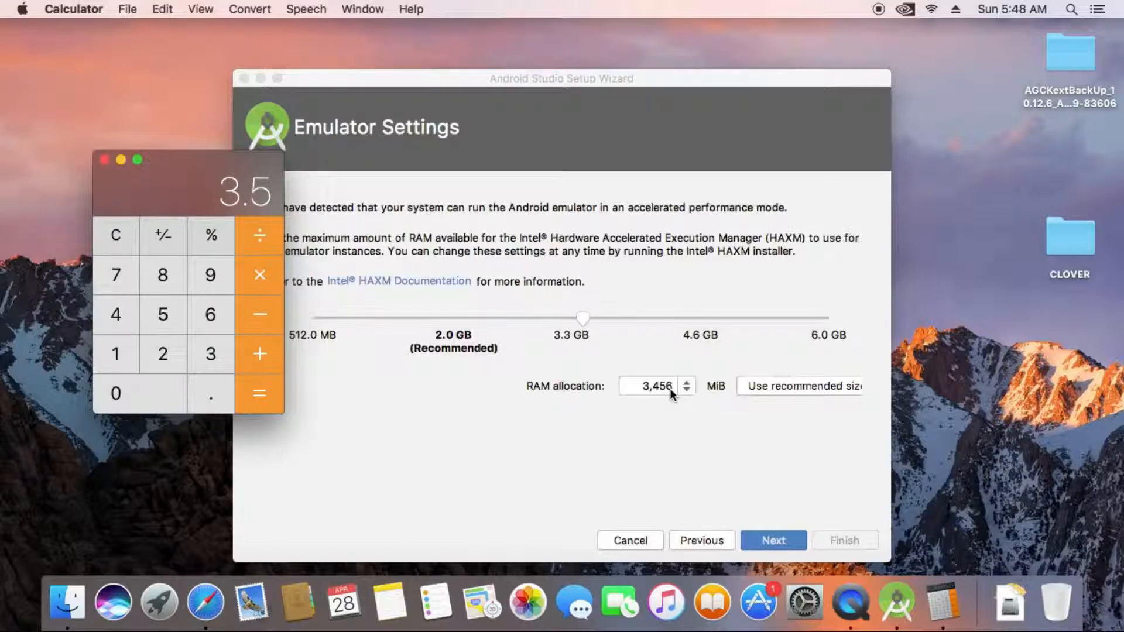
{"action": "type", "text": "*1024"}
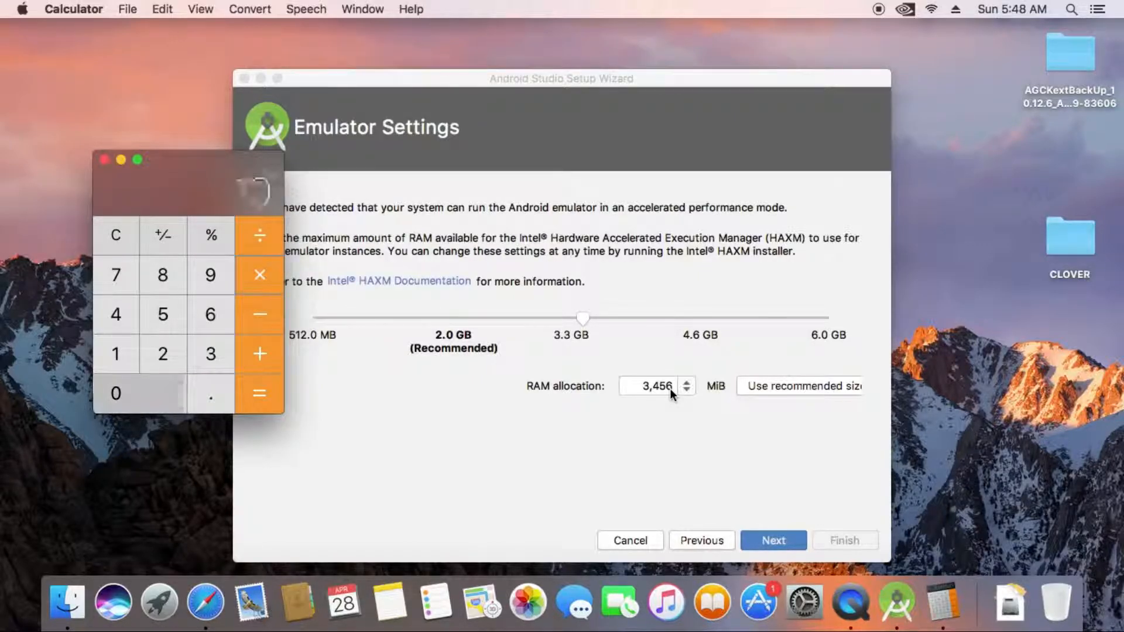
{"action": "key", "text": "Return"}
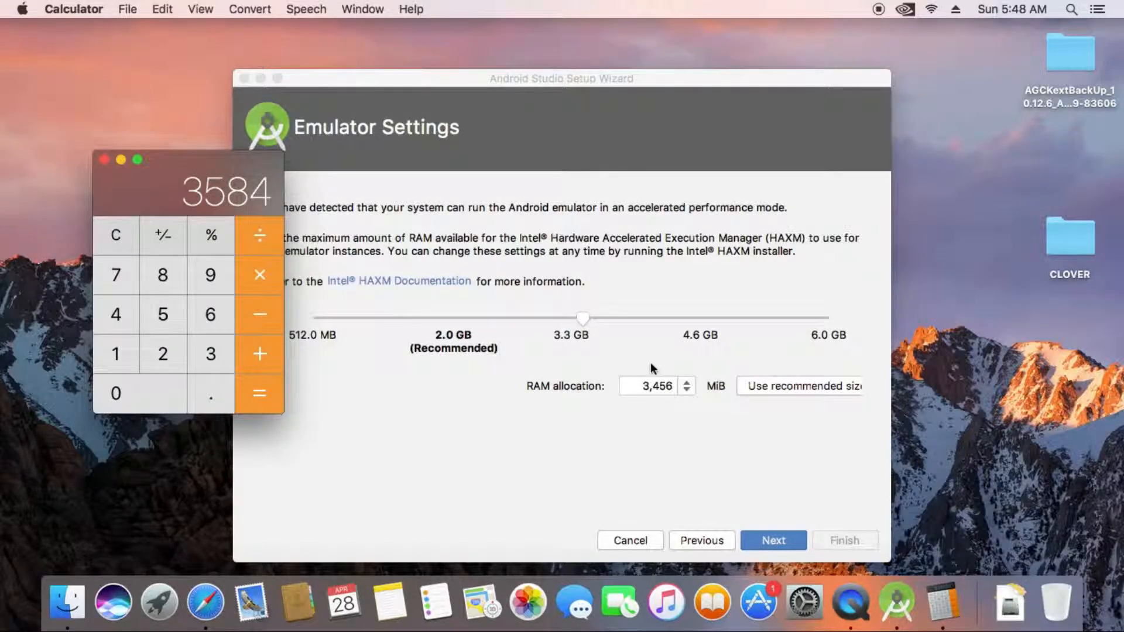
Set the emulator RAM allocation to exactly 3584 MiB in the Android Studio setup wizard and continue to the settings summary
{"action": "left_click", "coordinate": [669, 388]}
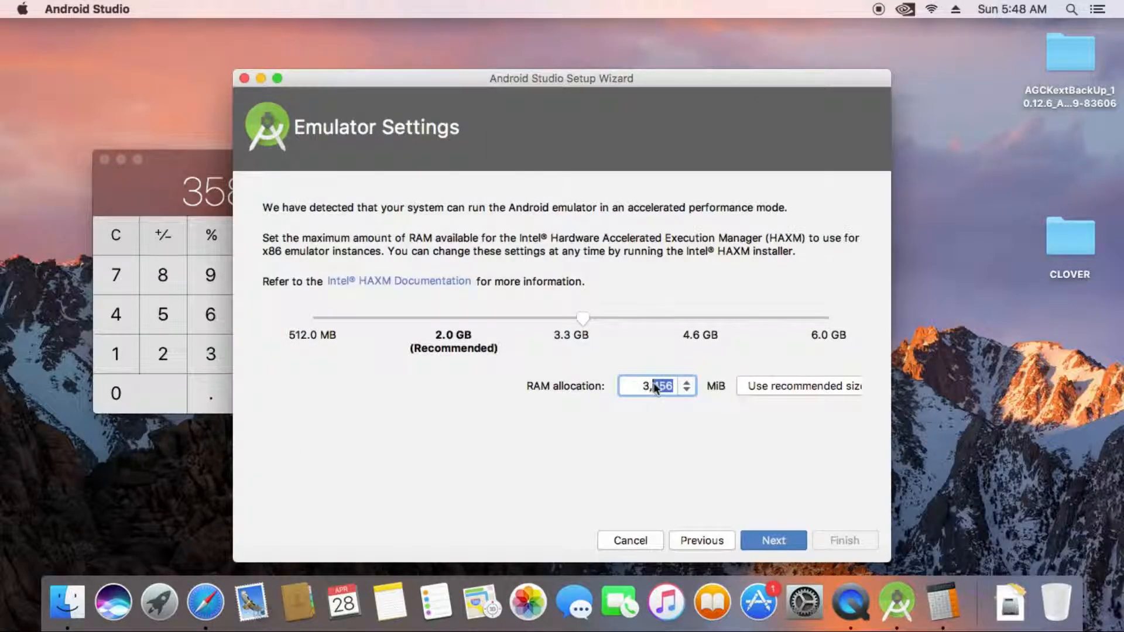
{"action": "type", "text": "584"}
{"action": "left_click", "coordinate": [773, 542]}
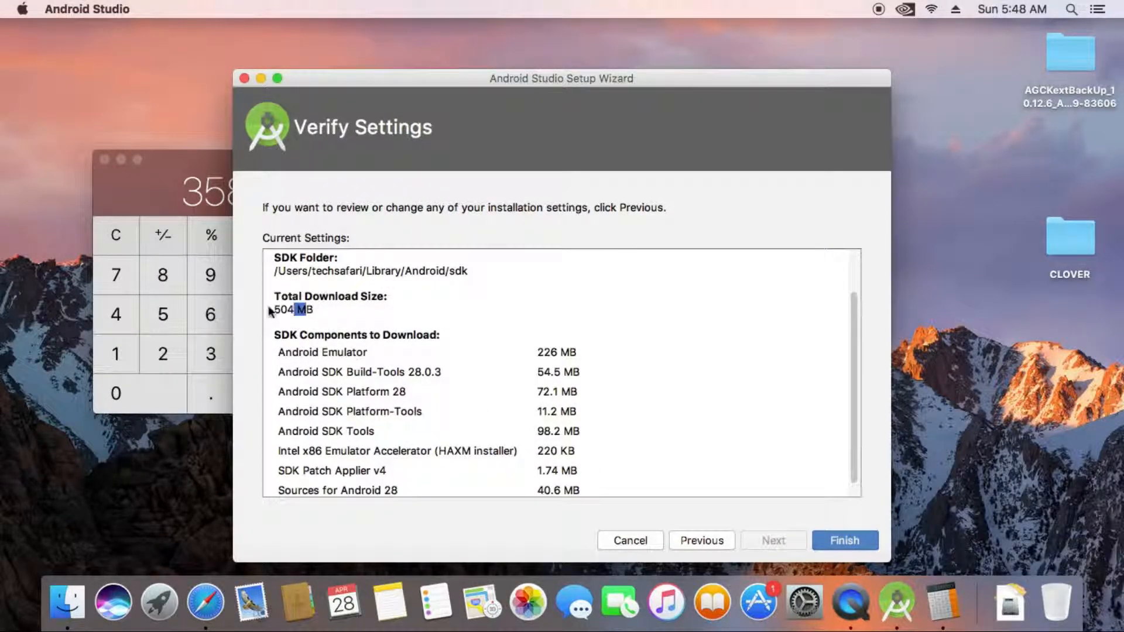
Accept the verified settings to start downloading the SDK components, and close Calculator
{"action": "left_click", "coordinate": [844, 541]}
{"action": "left_click", "coordinate": [103, 159]}
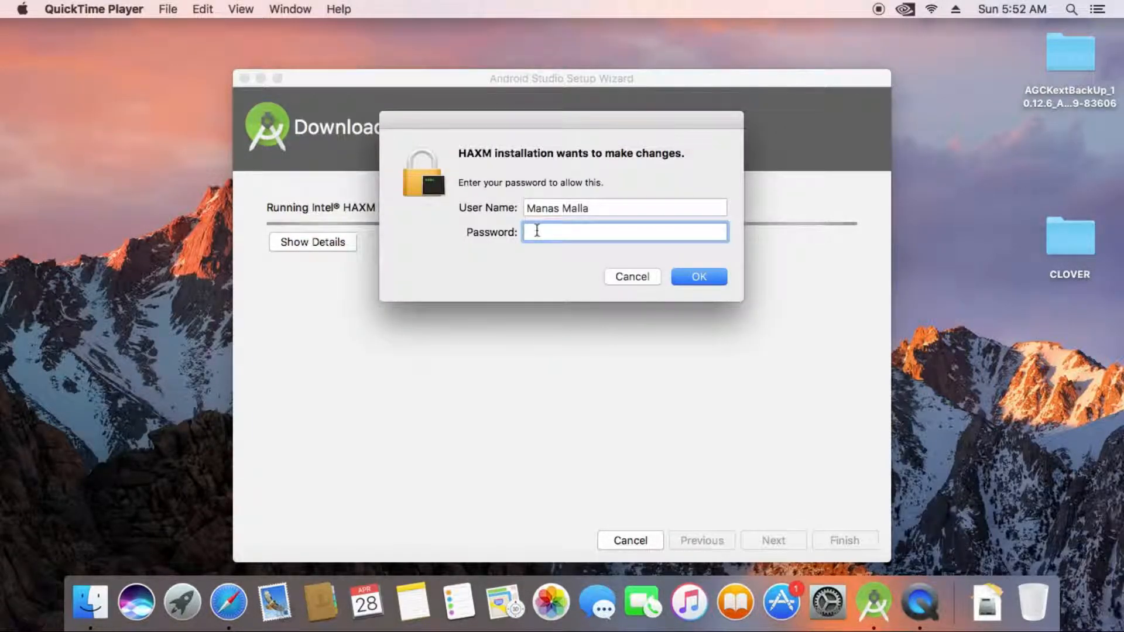
Enter the account password to authorize the HAXM installation
{"action": "type", "text": "•••"}
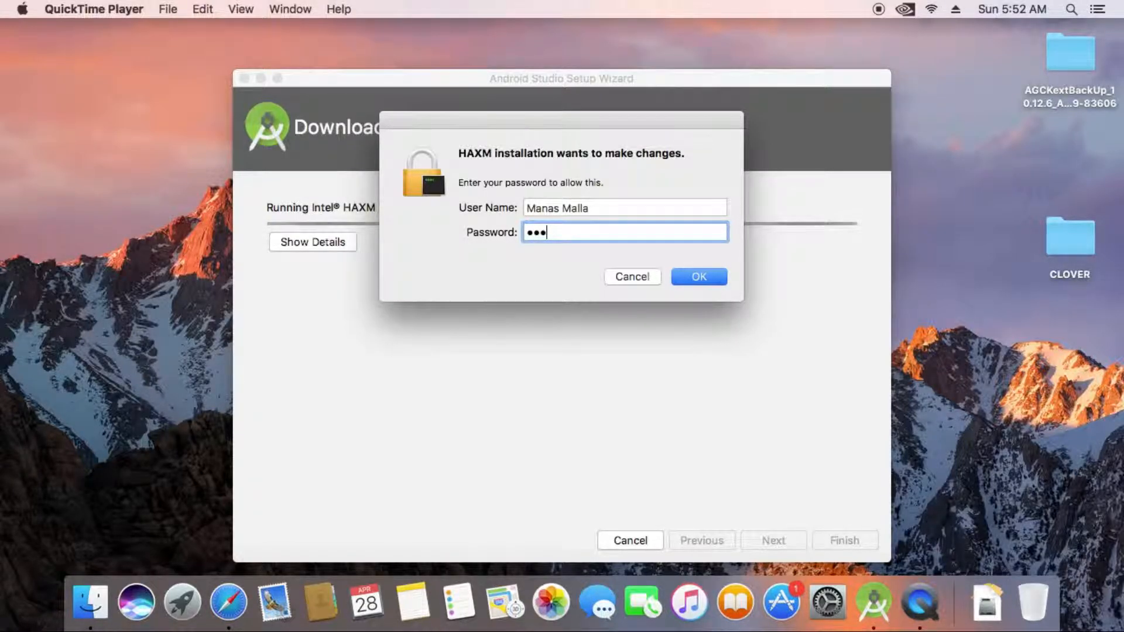
{"action": "type", "text": "•••"}
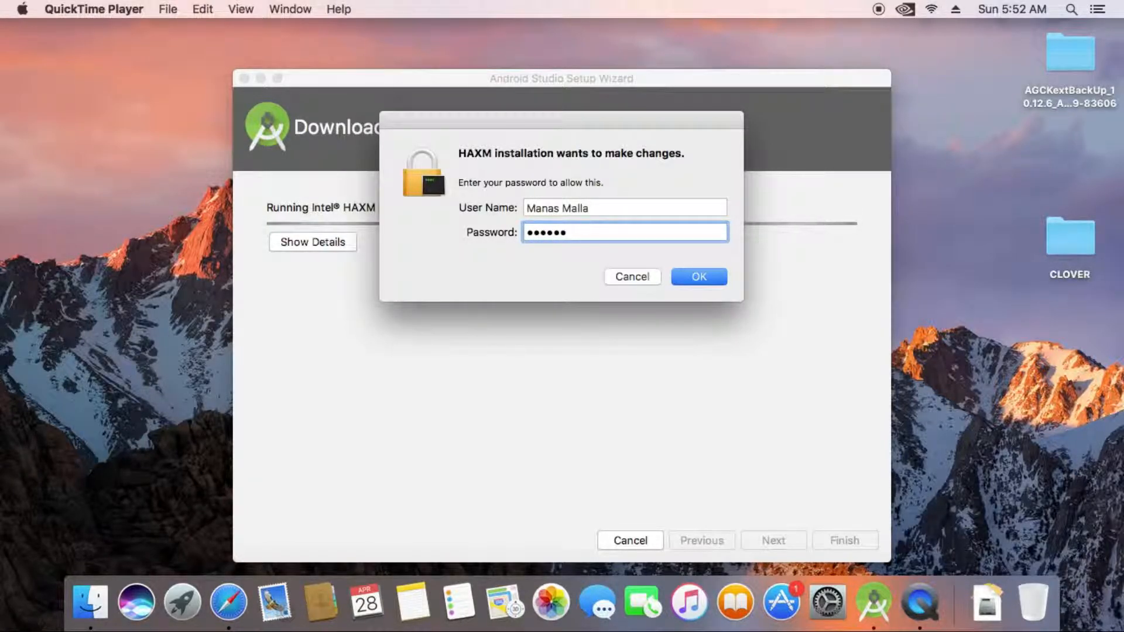
{"action": "key", "text": "Return"}
{"action": "type", "text": "•••••••••"}
{"action": "key", "text": "Return"}
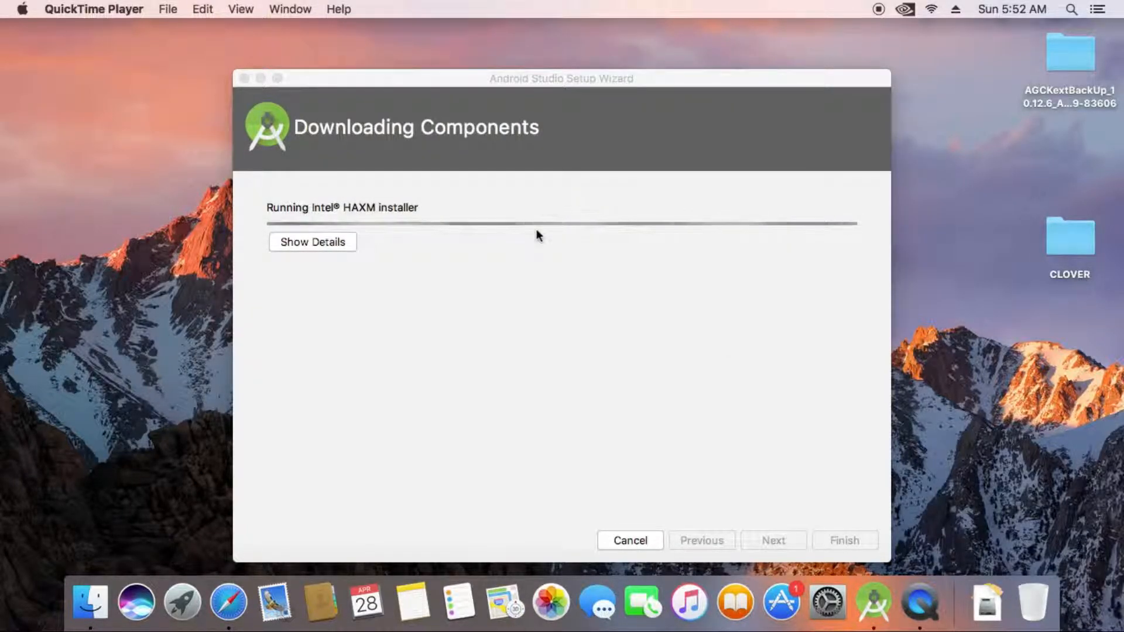
Return to the setup wizard and finish it after the component installation to reach the Android Studio welcome window
{"action": "left_click", "coordinate": [472, 83]}
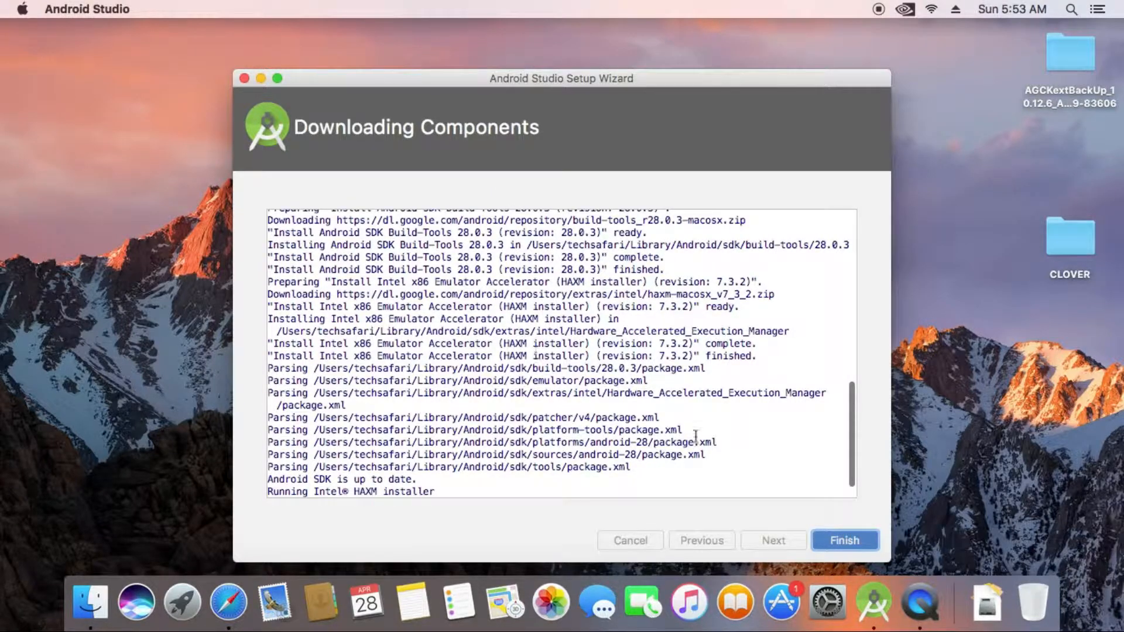
{"action": "left_click", "coordinate": [850, 545]}
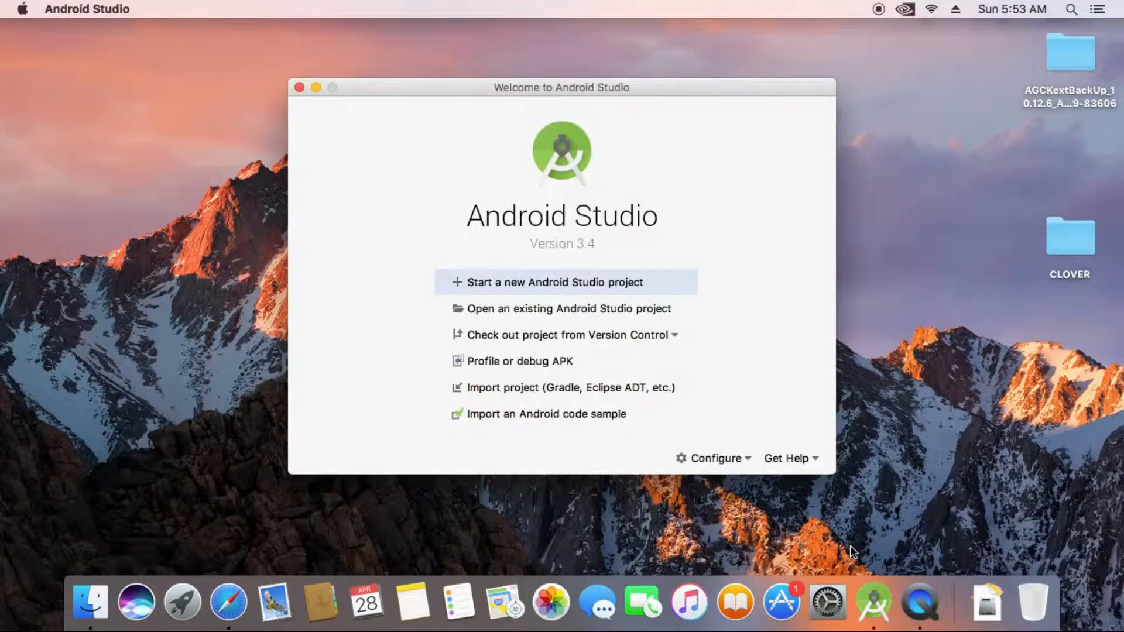